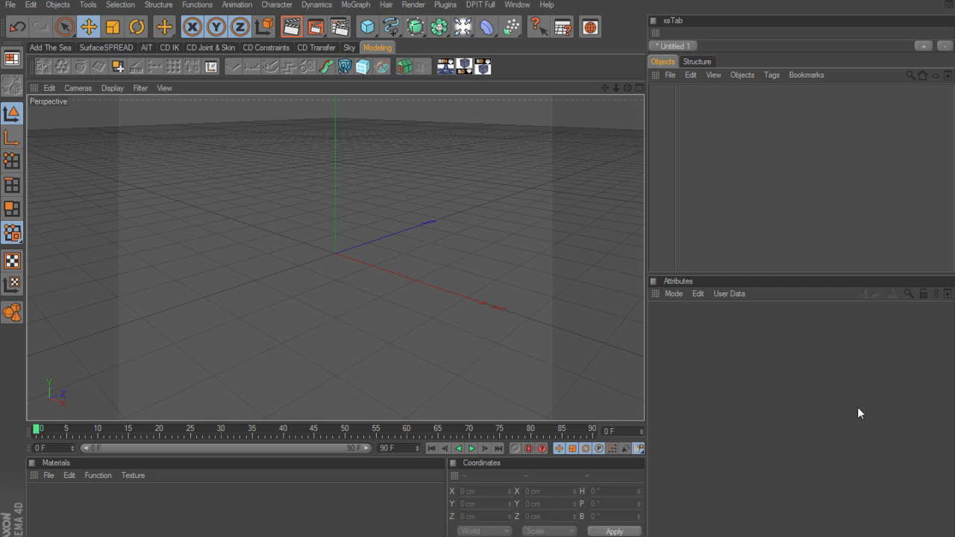
left_click(445, 5)
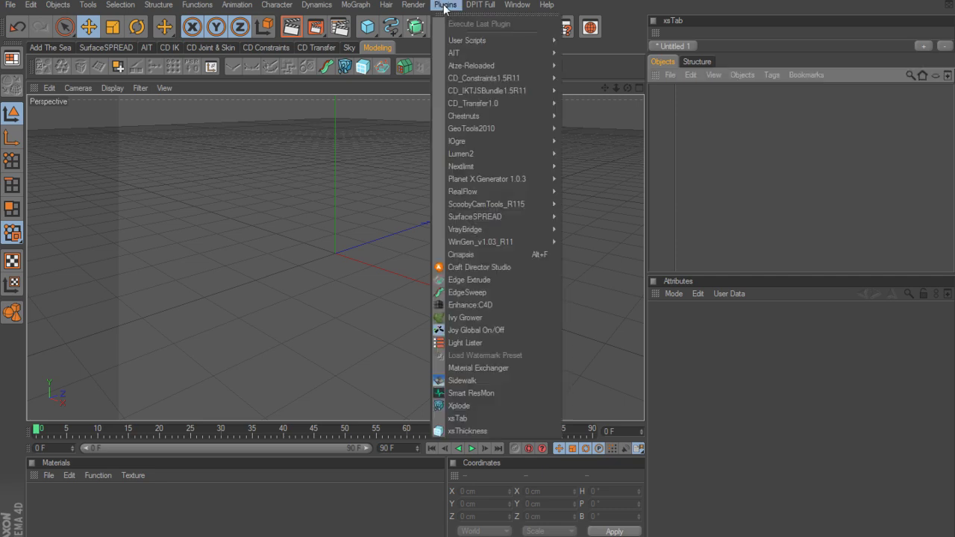
left_click(455, 406)
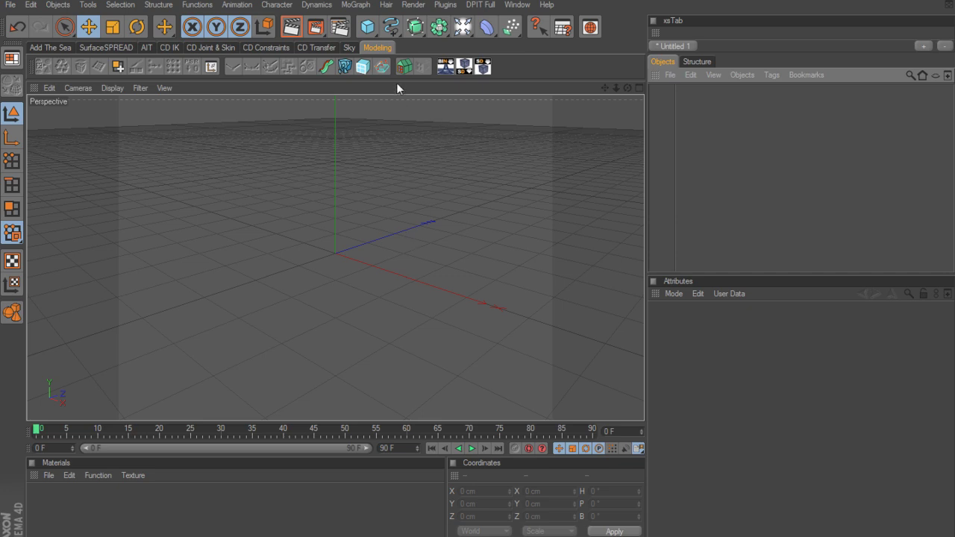
Add a cube primitive and a MoGraph Fracture Object to the empty scene.
left_click(367, 26)
left_click(410, 41)
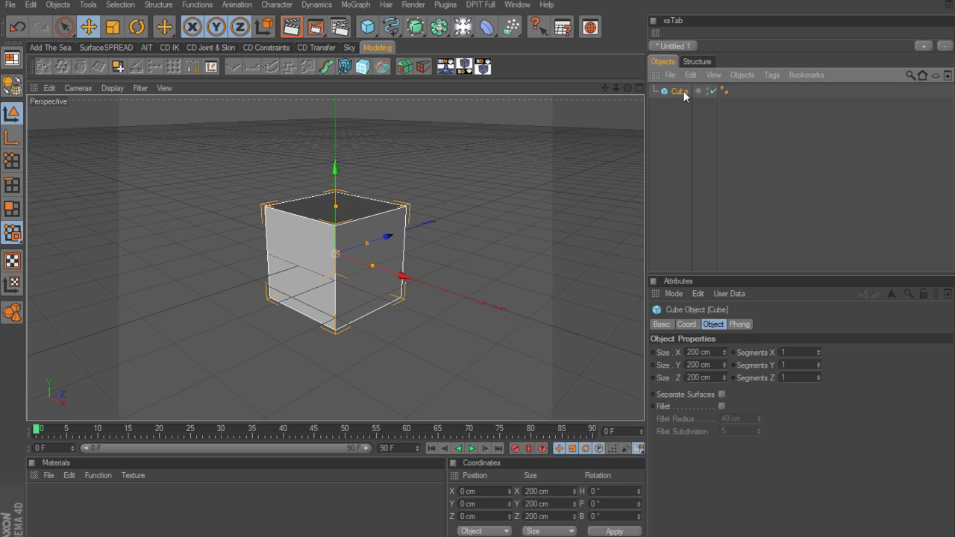
left_click(357, 5)
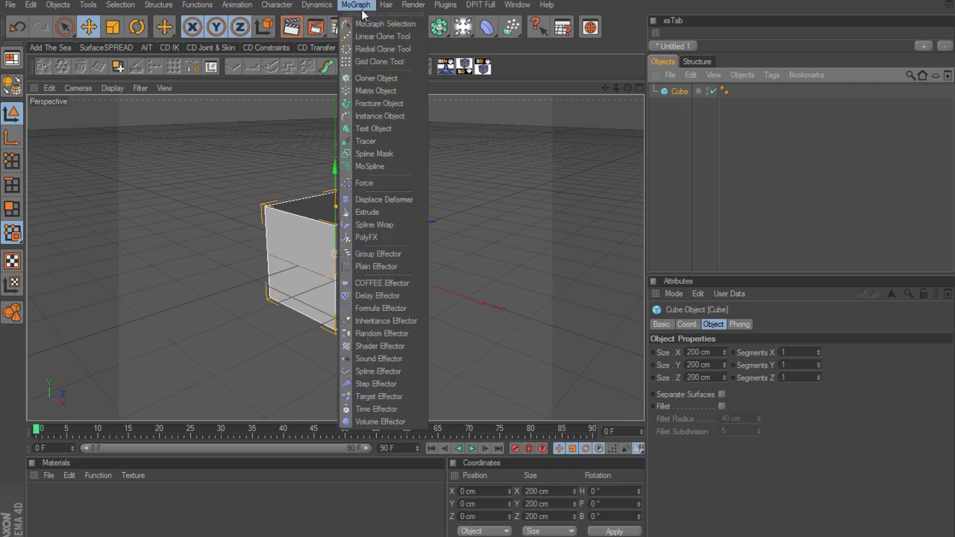
left_click(388, 106)
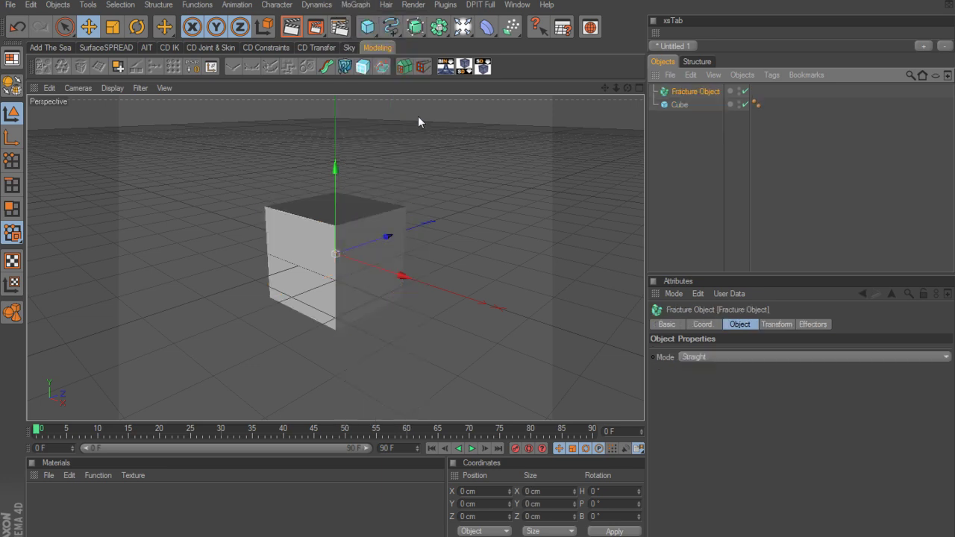
Nest the cube under the Fracture Object and give the Fracture Object a MoGraph Rigid Body tag.
left_click_drag(683, 88, 683, 90)
right_click(684, 92)
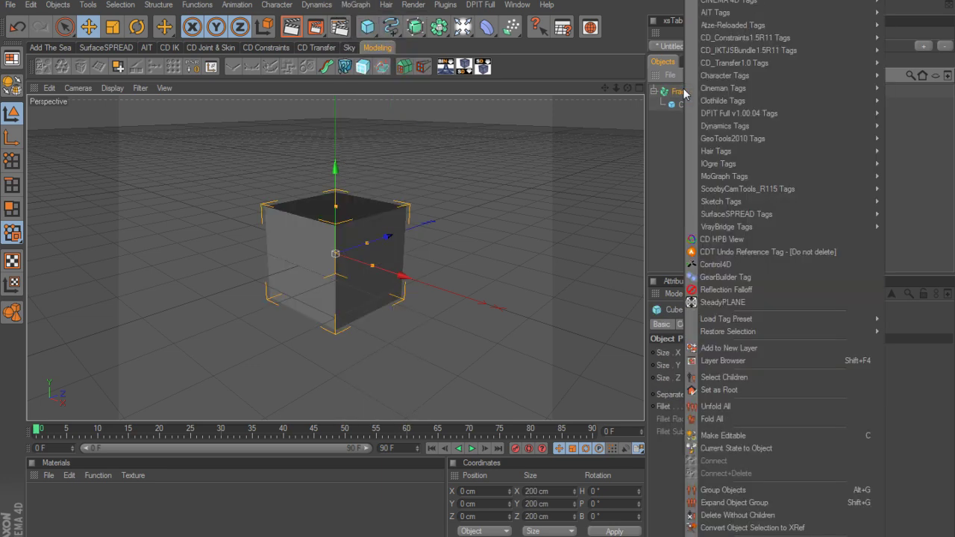
mouse_move(697, 175)
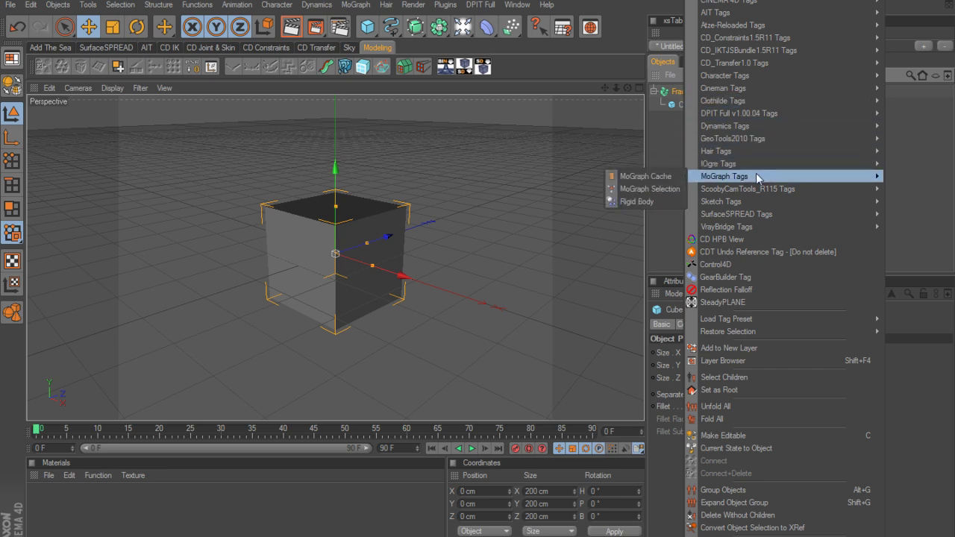
left_click(669, 195)
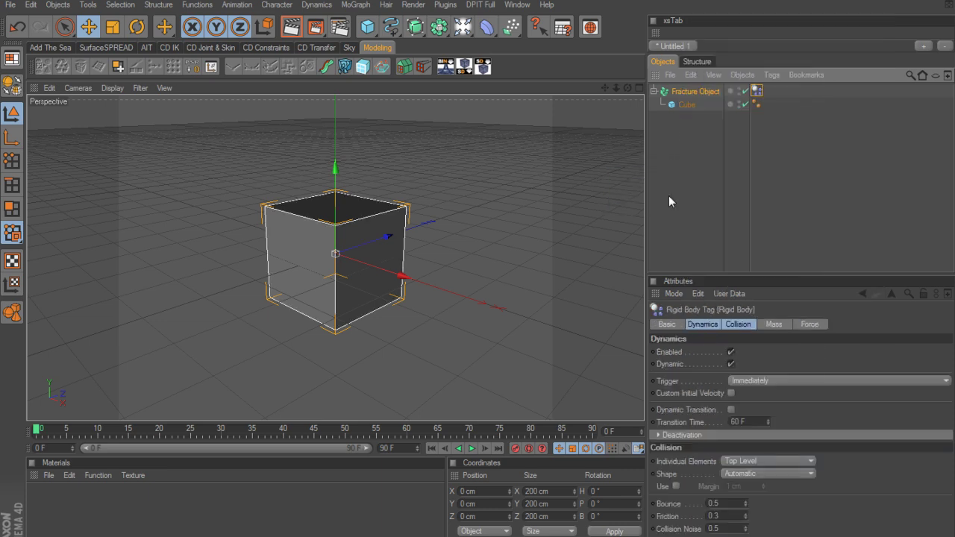
Play the rigid body simulation, stop it and return to frame 0.
left_click(471, 448)
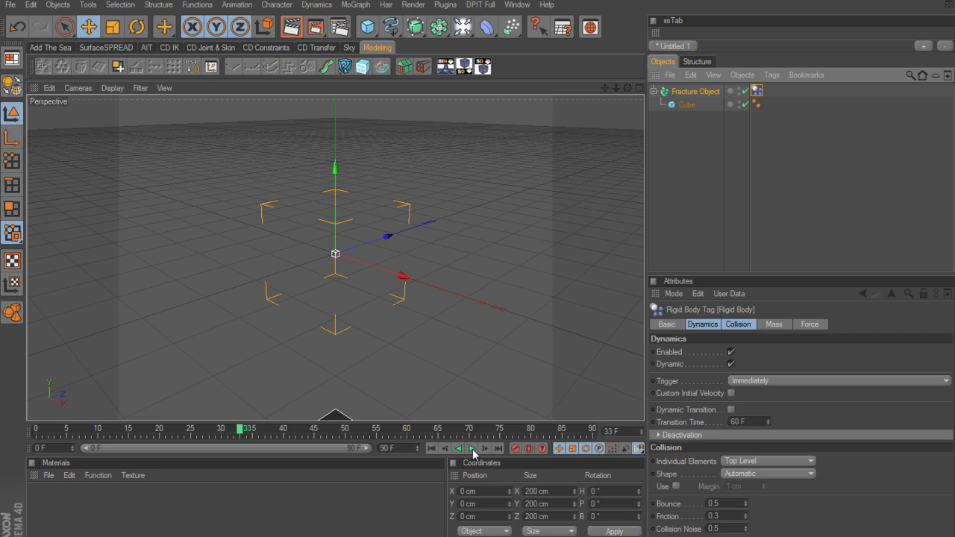
left_click(472, 448)
left_click(433, 448)
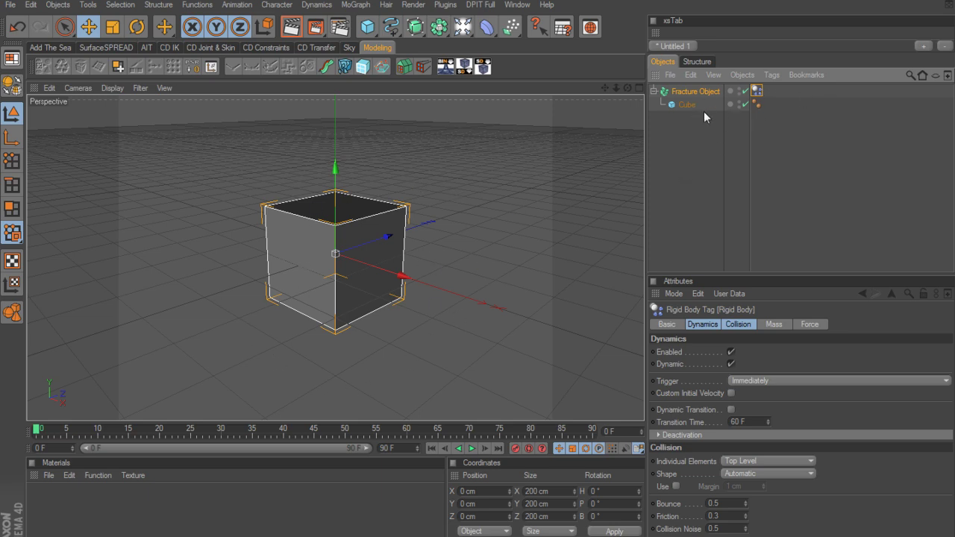
Delete the Fracture Object together with its child cube.
left_click_drag(719, 131, 683, 92)
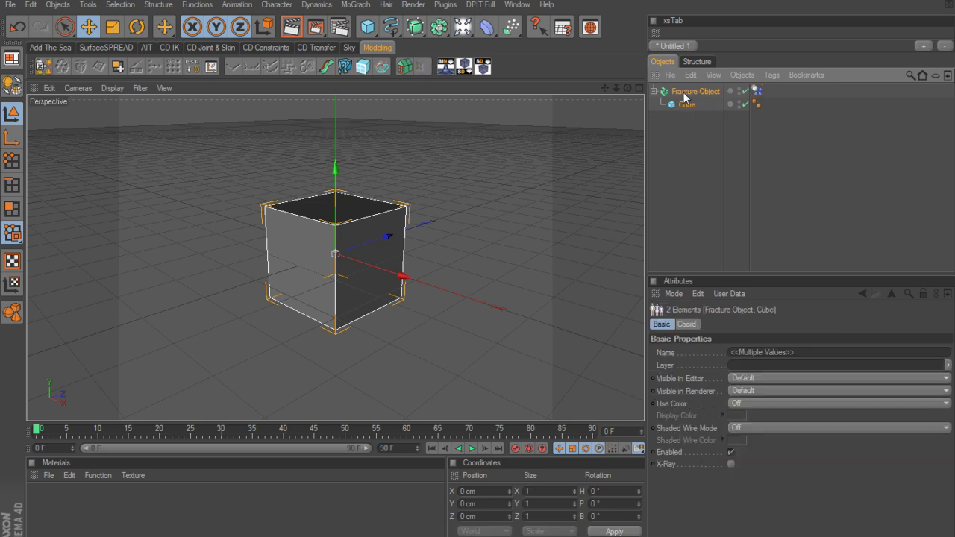
key("Delete")
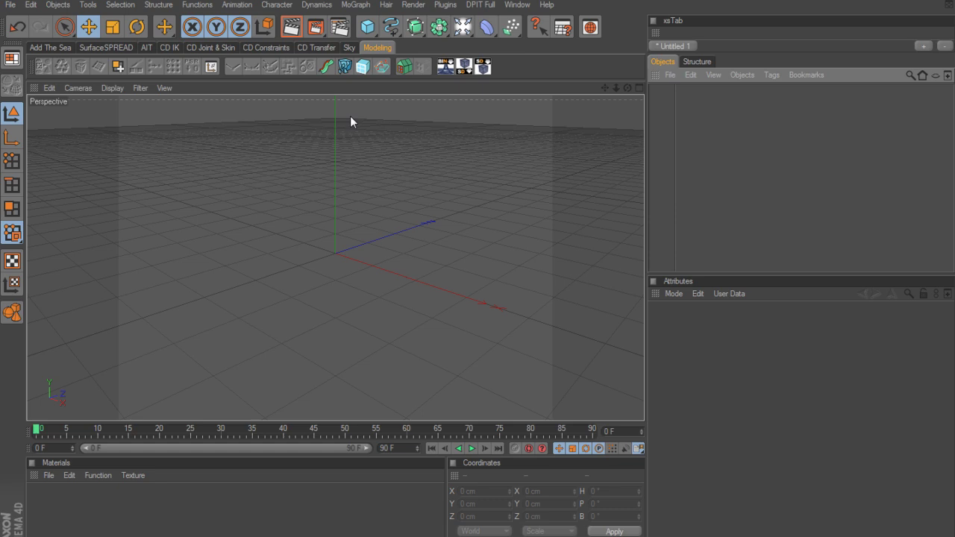
Add a new cube primitive at the scene's origin.
left_click(371, 29)
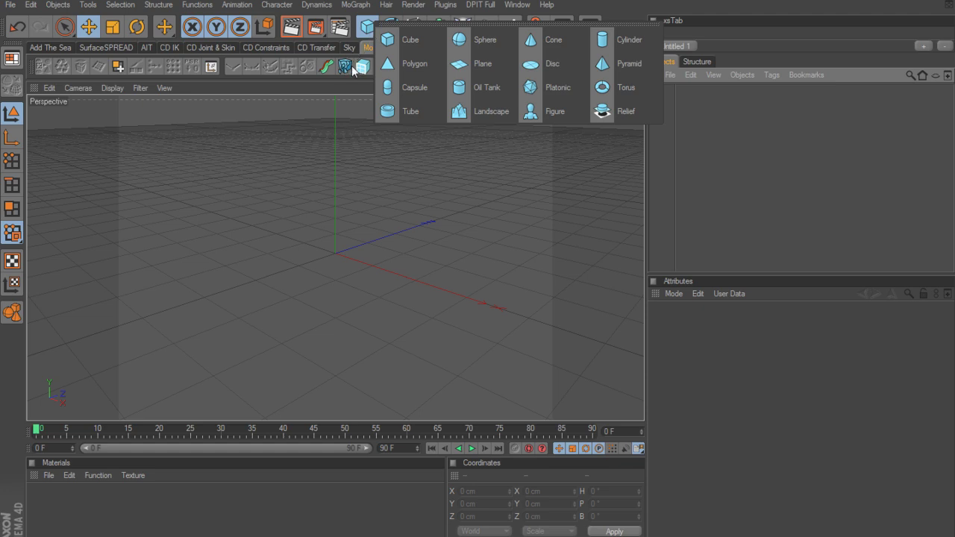
left_click(406, 39)
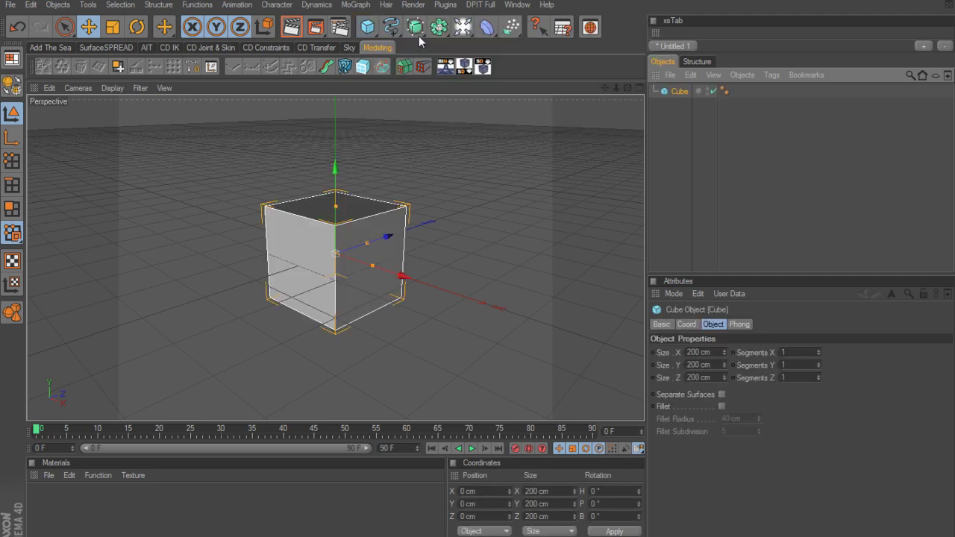
left_click_drag(456, 230, 547, 166, "alt")
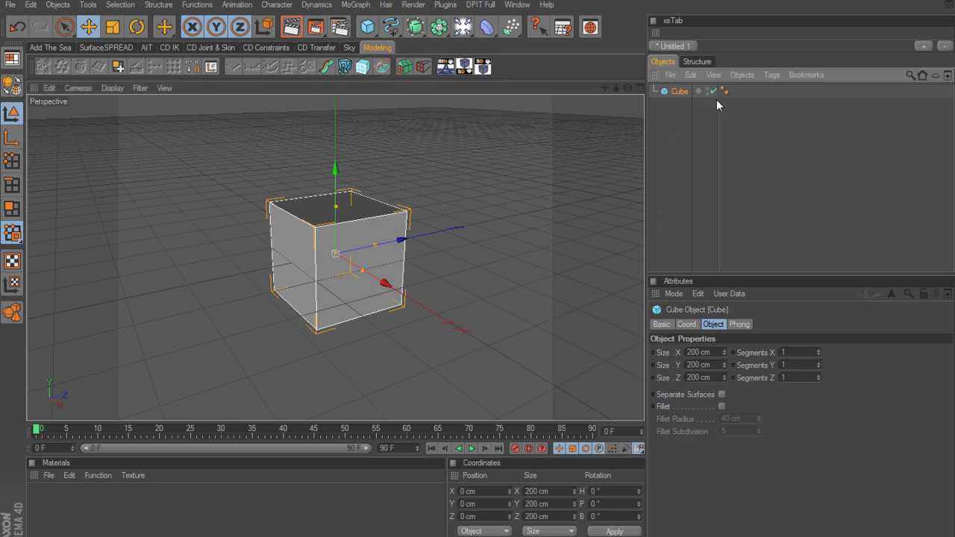
left_click_drag(719, 102, 743, 103)
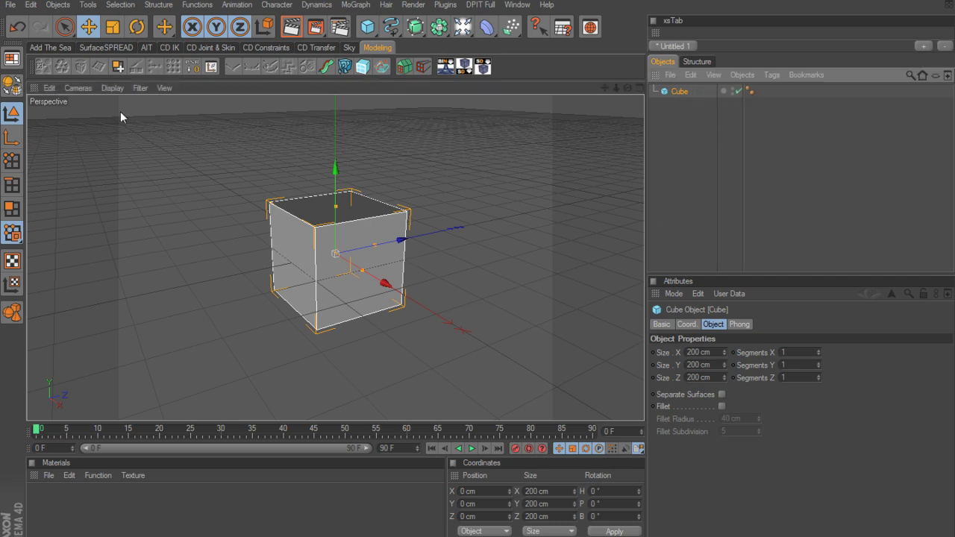
Make the cube editable and switch to polygon editing.
left_click(15, 91)
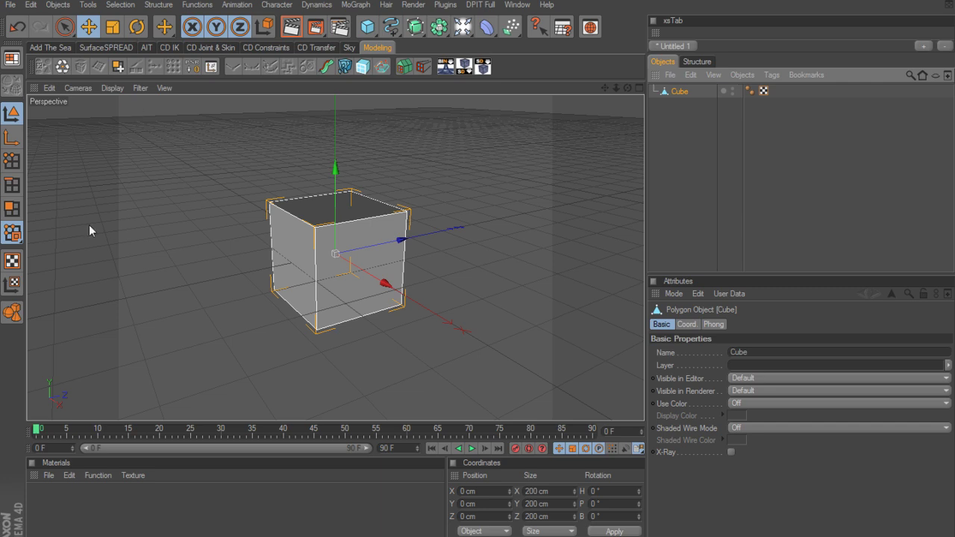
left_click(12, 209)
right_click_drag(480, 230, 534, 230, "alt")
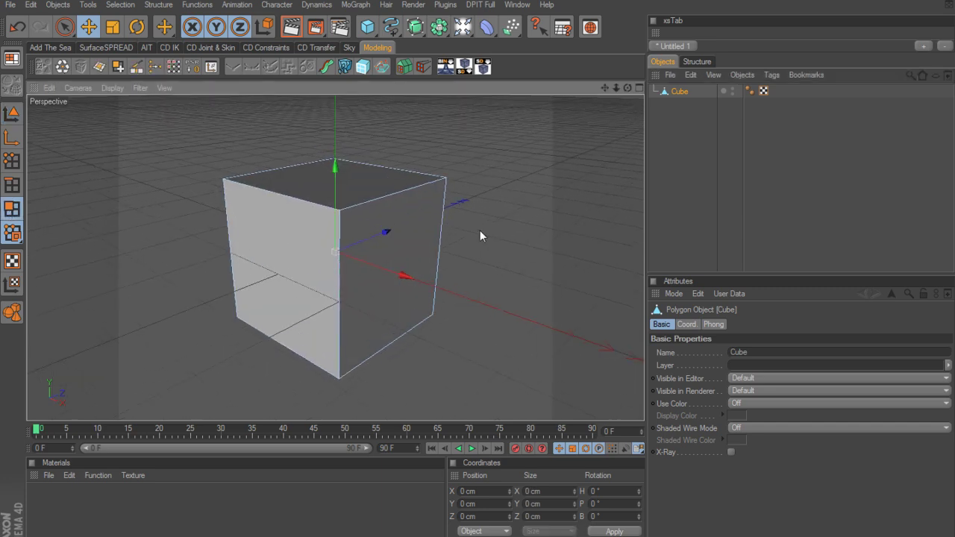
left_click_drag(479, 230, 480, 254, "alt")
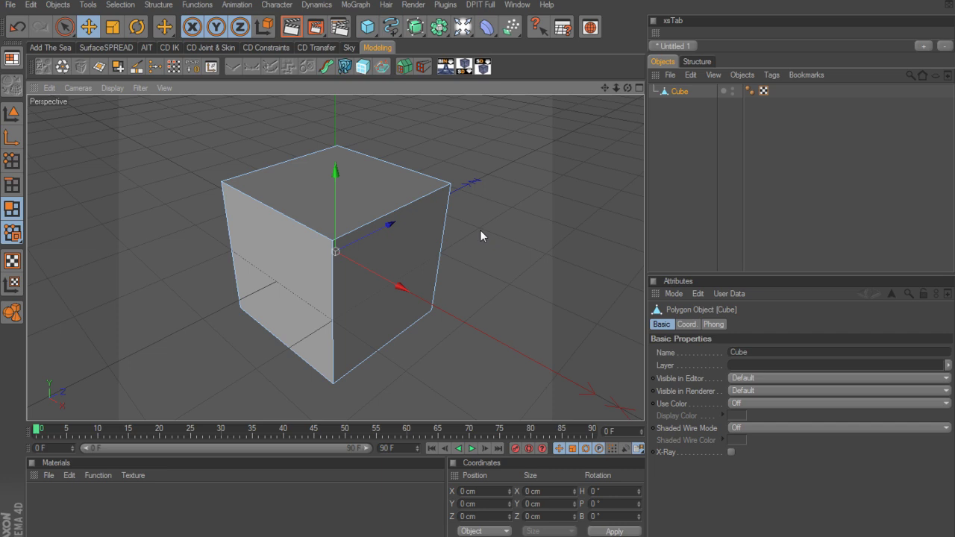
Delete the cube's top polygon to look into its hollow interior, and undo the deletion.
left_click(64, 27)
left_click(266, 177)
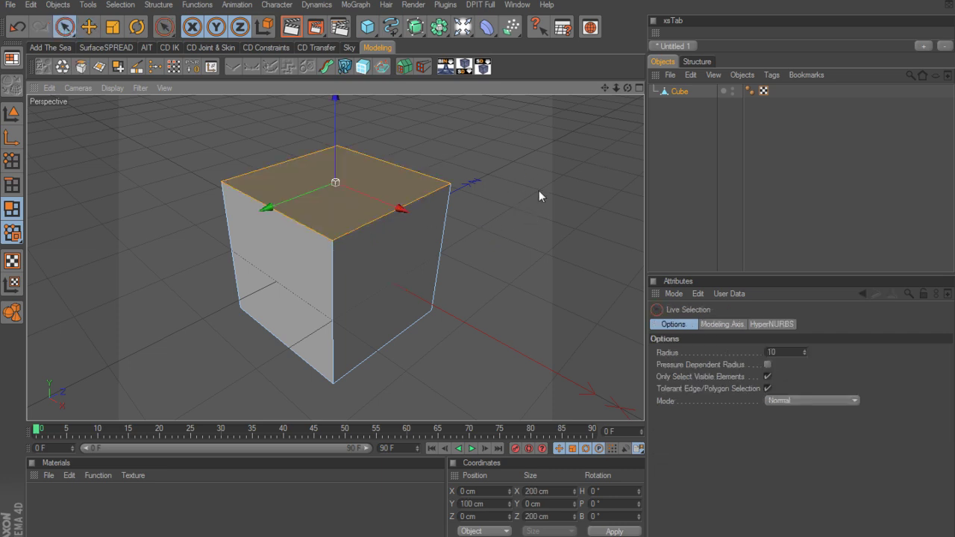
left_click_drag(539, 190, 534, 205, "alt")
key("Delete")
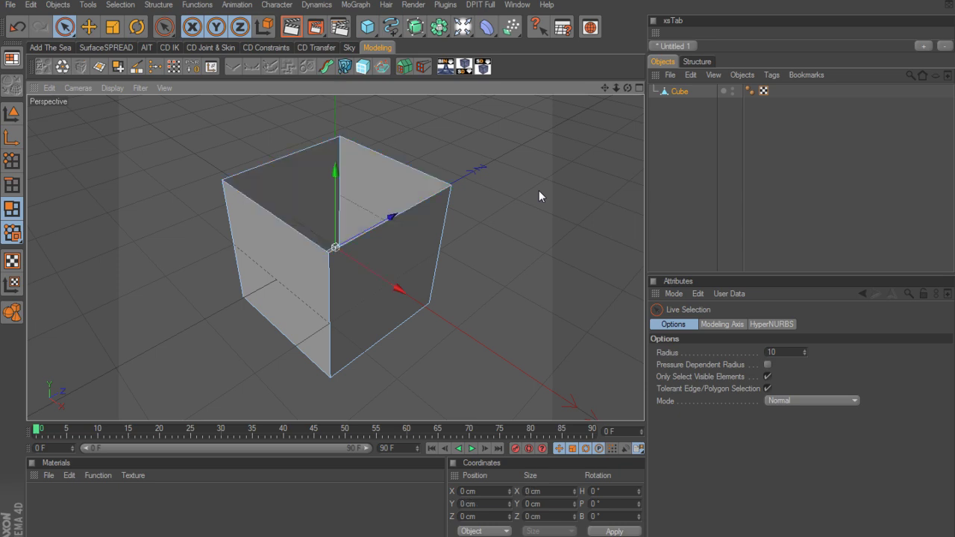
left_click_drag(480, 194, 322, 204, "alt")
left_click_drag(475, 210, 418, 242, "alt")
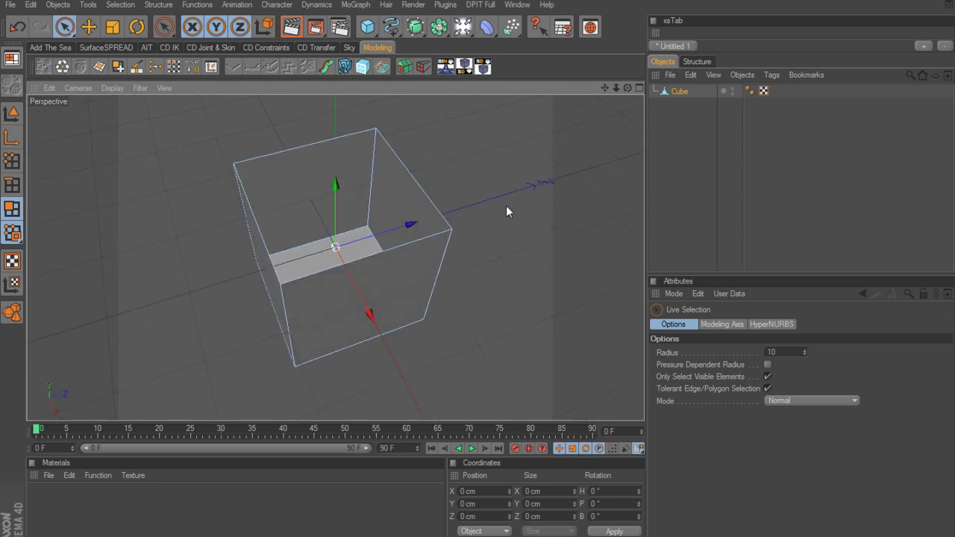
left_click_drag(506, 205, 571, 187, "alt")
key("ctrl+z")
Cut two parallel vertical loops around the cube's middle with the Knife in Loop mode, with Restrict To Selection off.
right_click(486, 260)
left_click(520, 185)
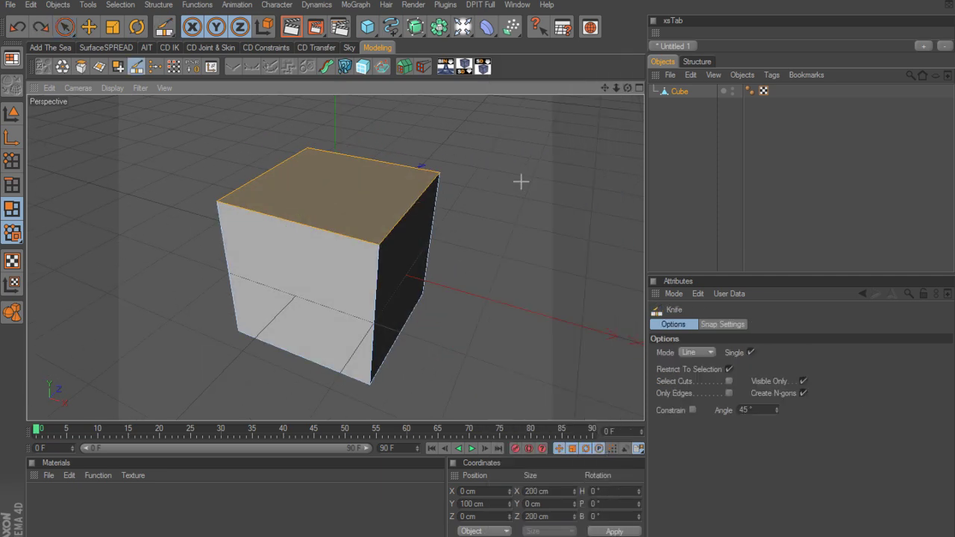
left_click(696, 352)
left_click(703, 403)
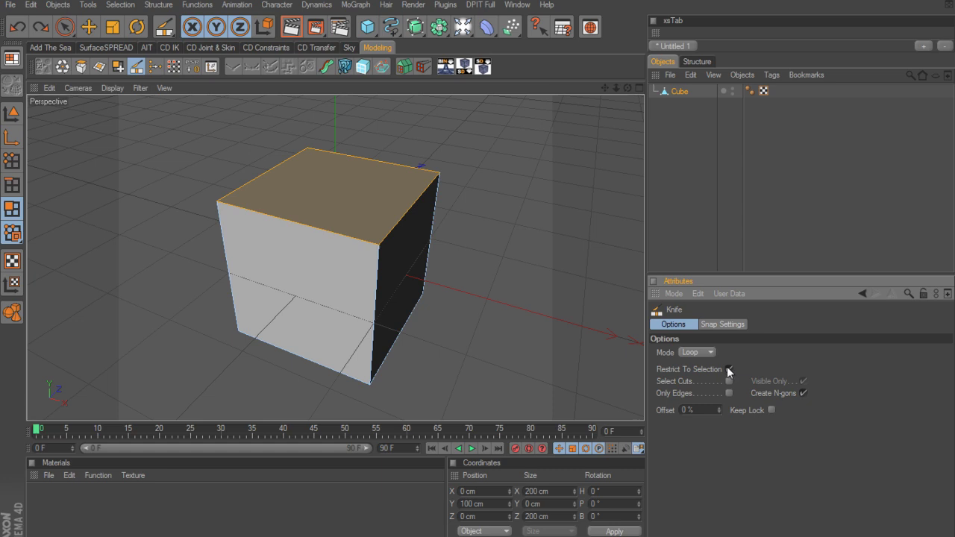
left_click(274, 220)
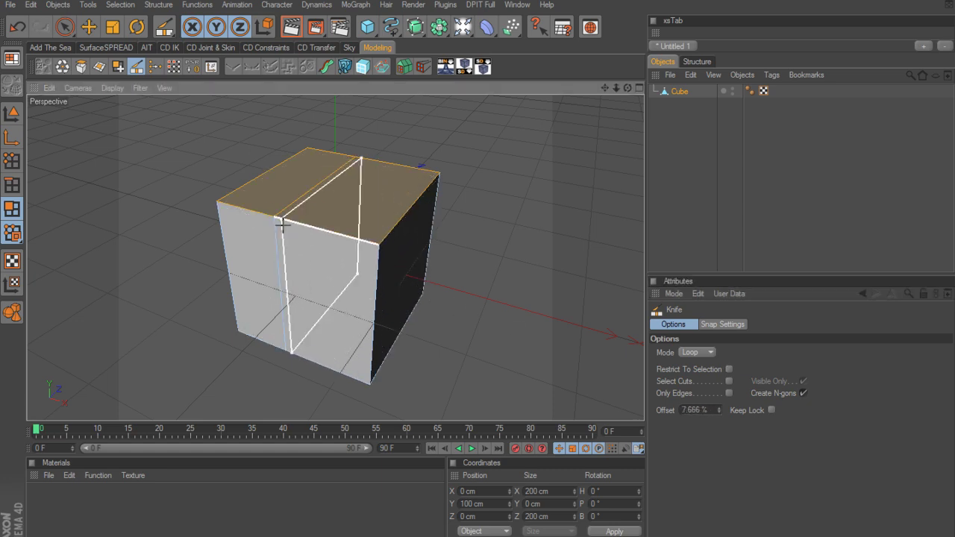
left_click(311, 233)
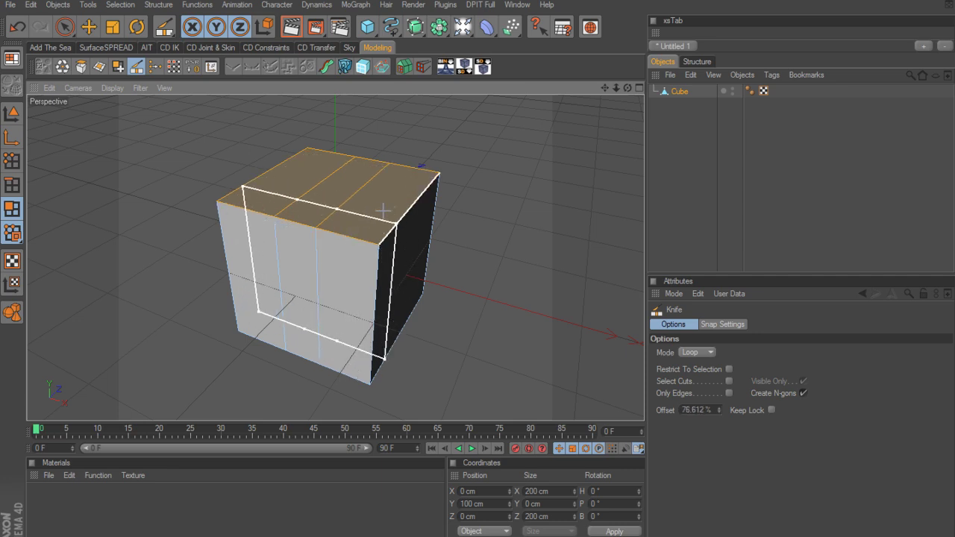
Loop-select the polygon band between the two cuts and delete it to split the cube into two halves.
left_click(69, 30)
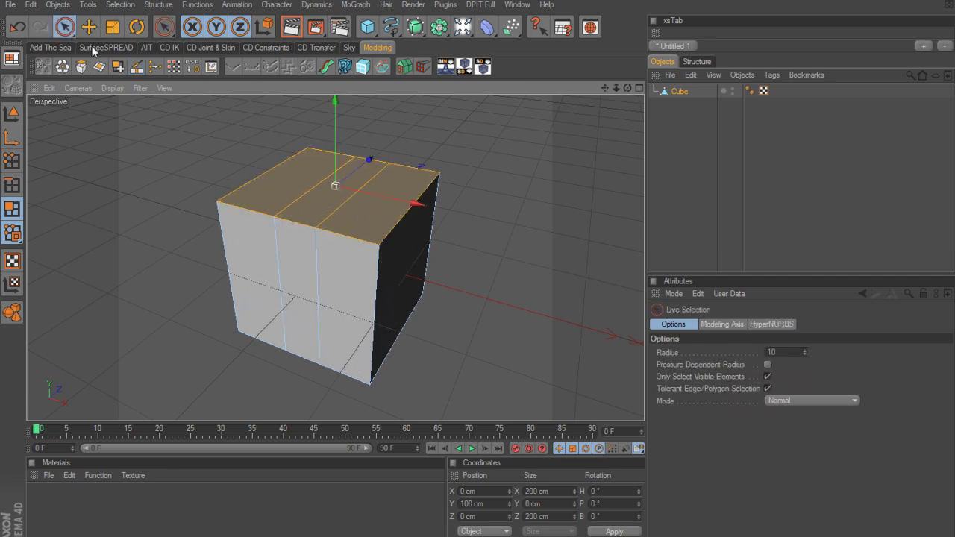
key("u")
key("l")
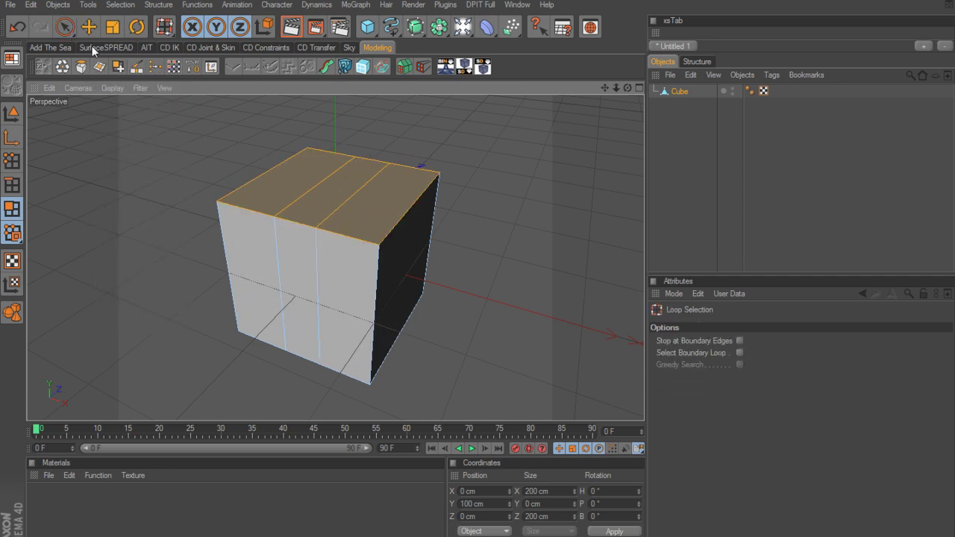
left_click(296, 224)
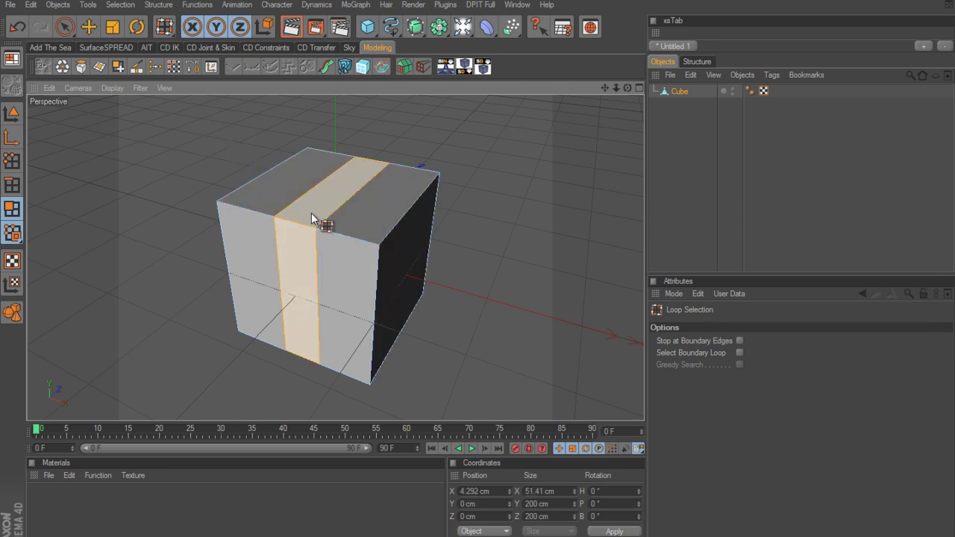
key("Delete")
Cap the open inner sides of both cube halves with Close Polygon Hole.
right_click(478, 160)
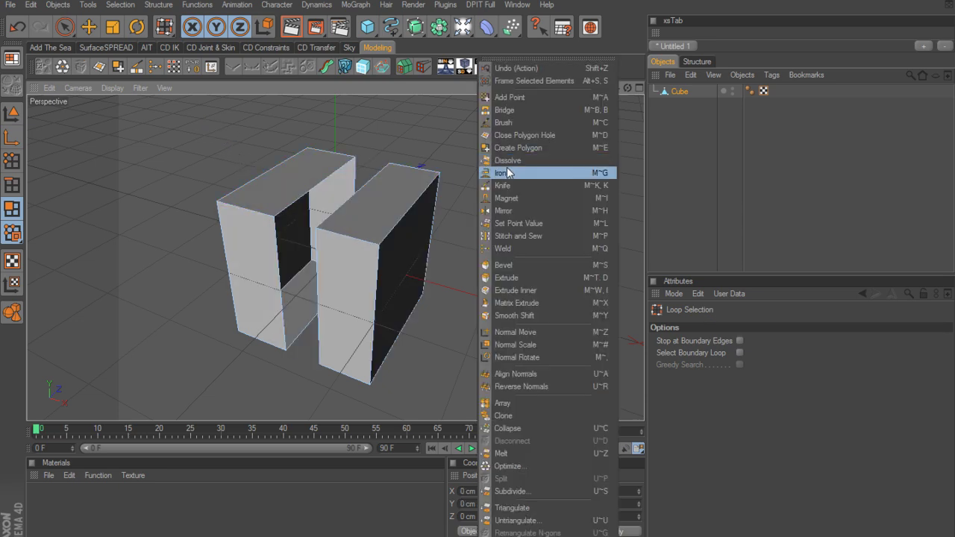
left_click(517, 138)
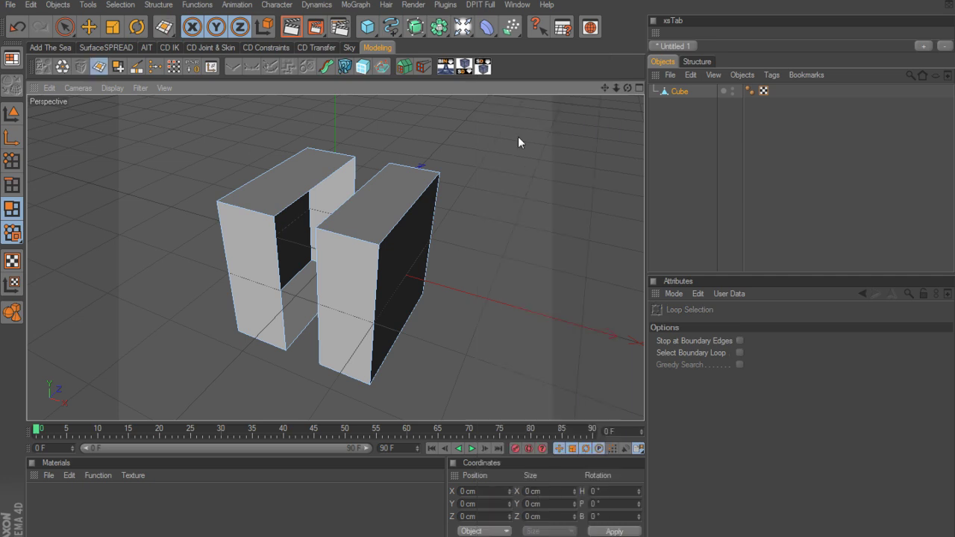
left_click(336, 179)
key("space")
left_click(419, 204)
key("space")
left_click_drag(466, 281, 634, 282, "alt")
left_click(427, 241)
left_click_drag(516, 195, 343, 195, "alt")
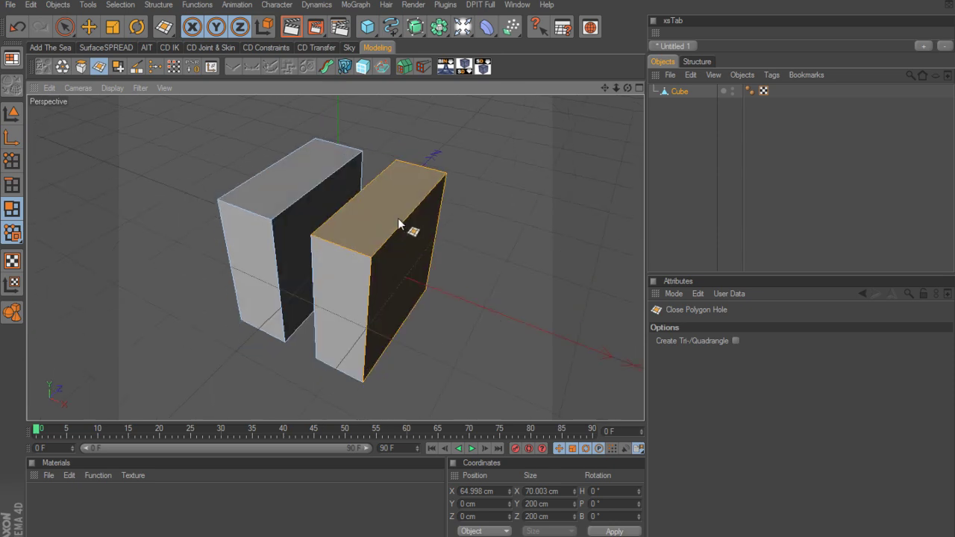
left_click_drag(347, 225, 352, 234, "alt")
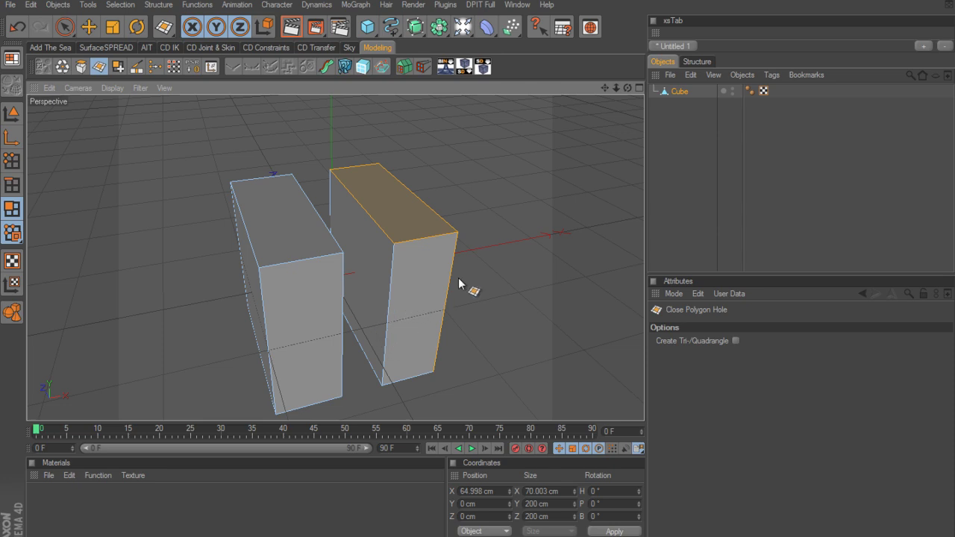
Bridge the gap between the tops of the two cube halves with a four-point polygon using Create Polygon.
right_click(526, 252)
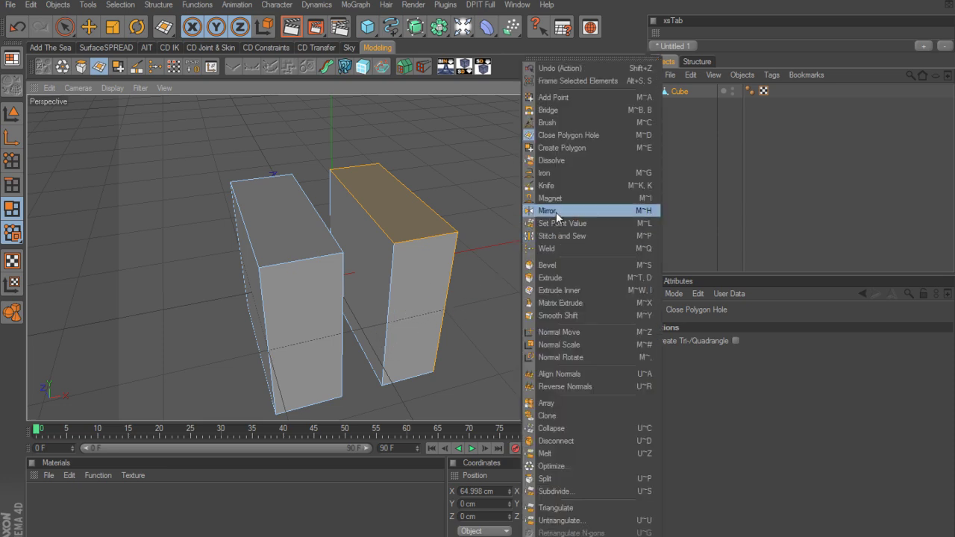
left_click(569, 148)
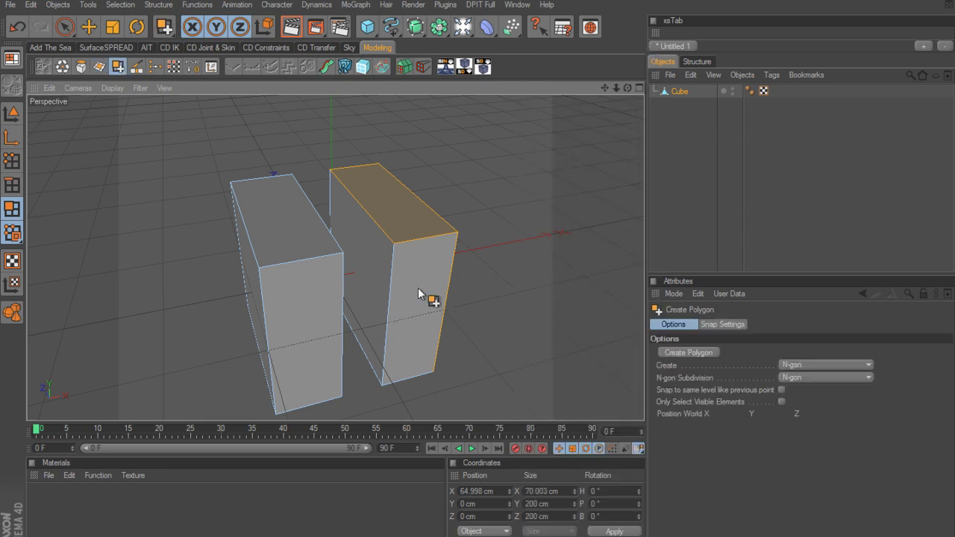
left_click(394, 244)
left_click(343, 254)
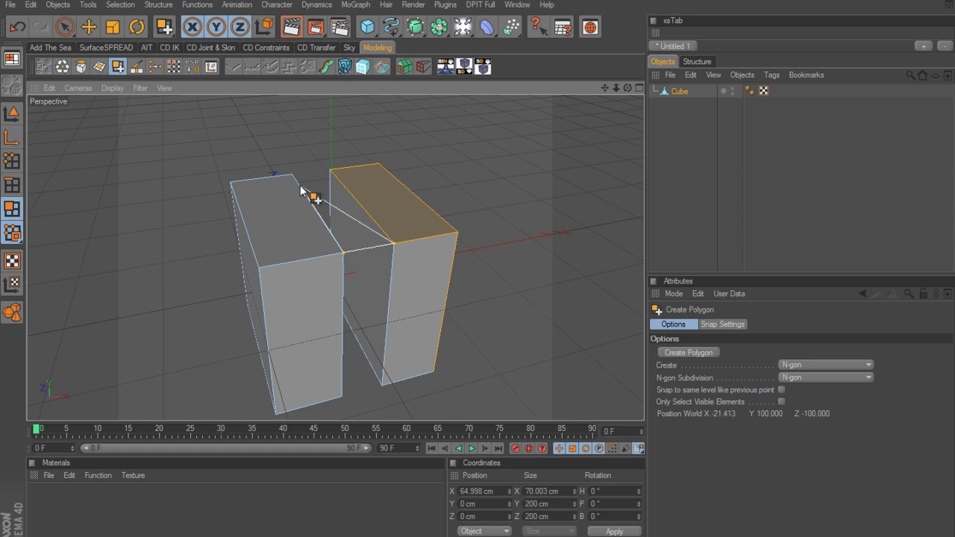
left_click(290, 173)
double_click(332, 171)
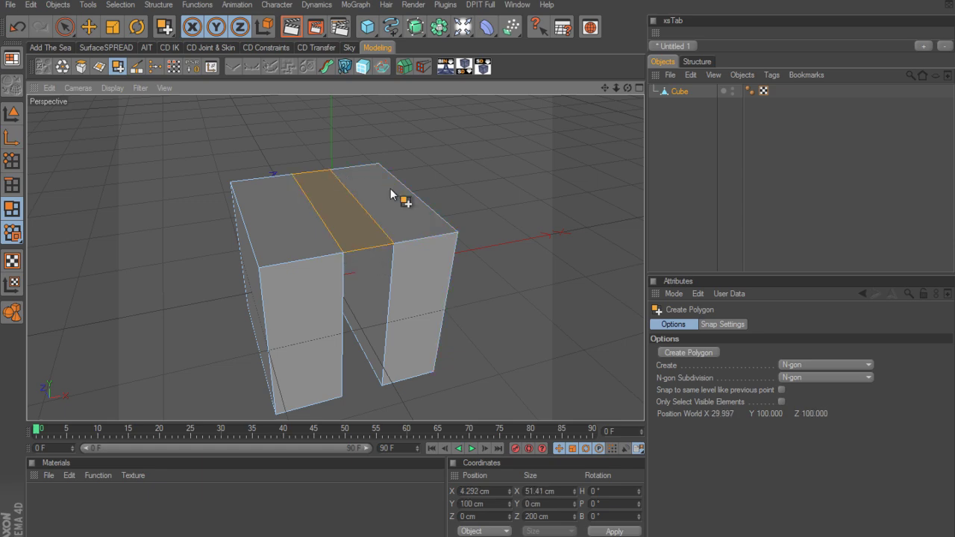
left_click_drag(391, 193, 283, 198, "alt")
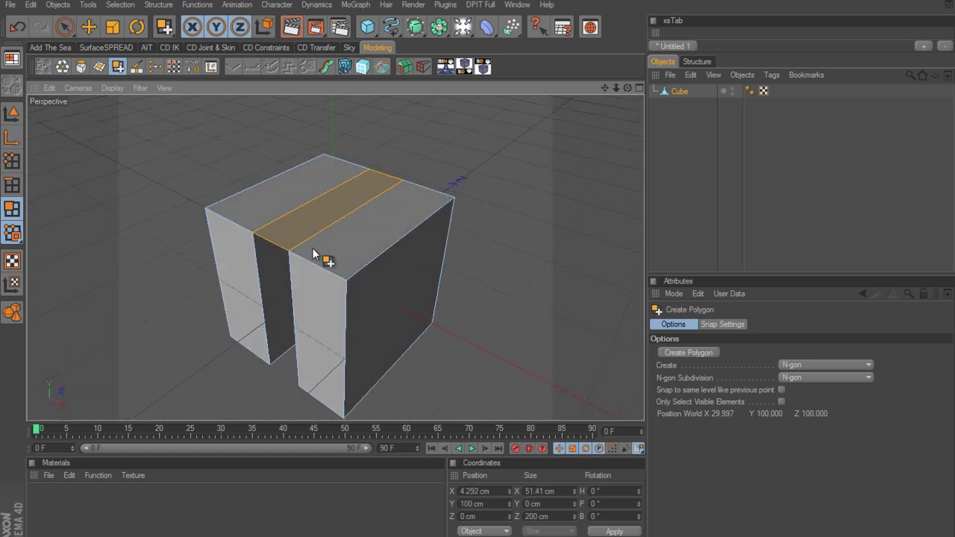
mouse_move(412, 224)
left_mouse_down("alt")
mouse_move(261, 215)
mouse_move(306, 224)
mouse_move(415, 219)
left_mouse_up("alt")
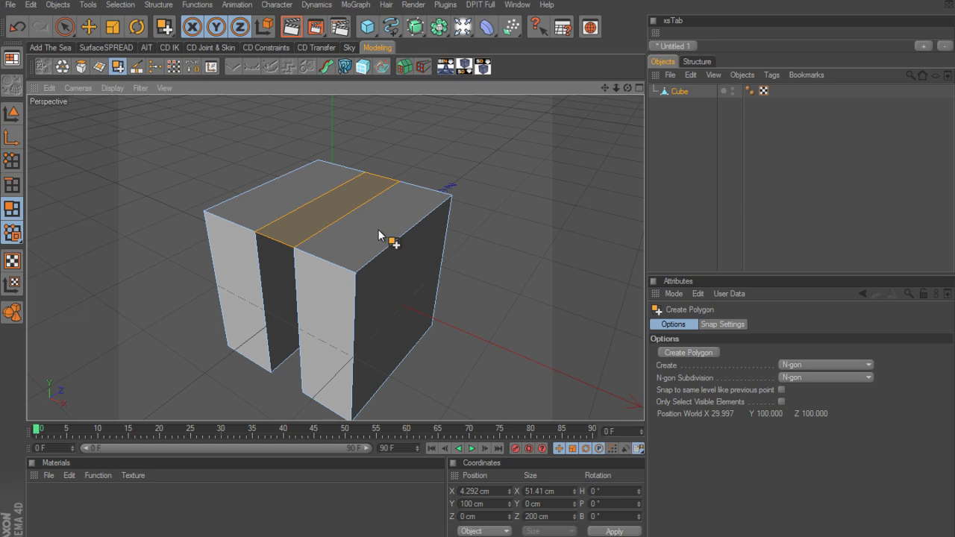
scroll(447, 250, "down", 5)
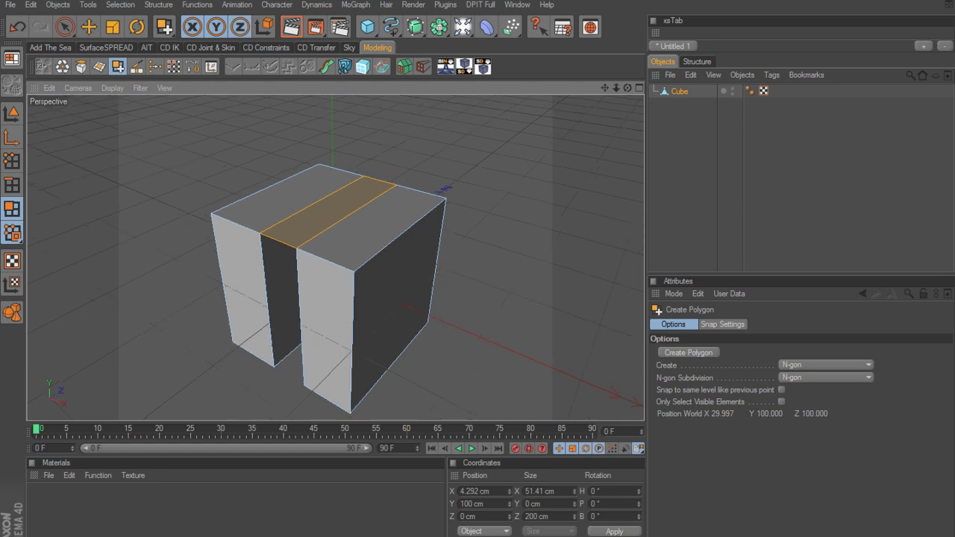
Delete the cut cube from the scene and return to Model mode with the Move tool.
left_click(679, 90)
key("Delete")
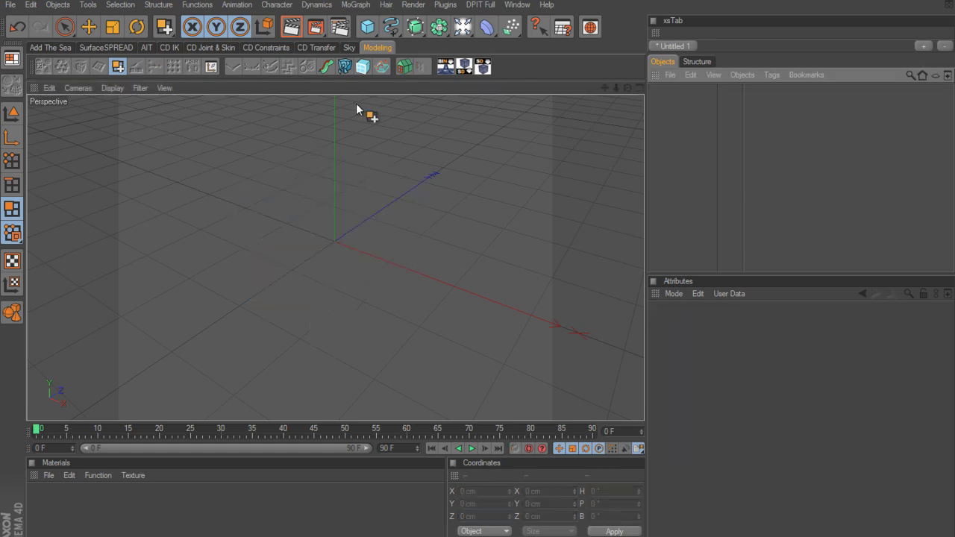
left_click(12, 113)
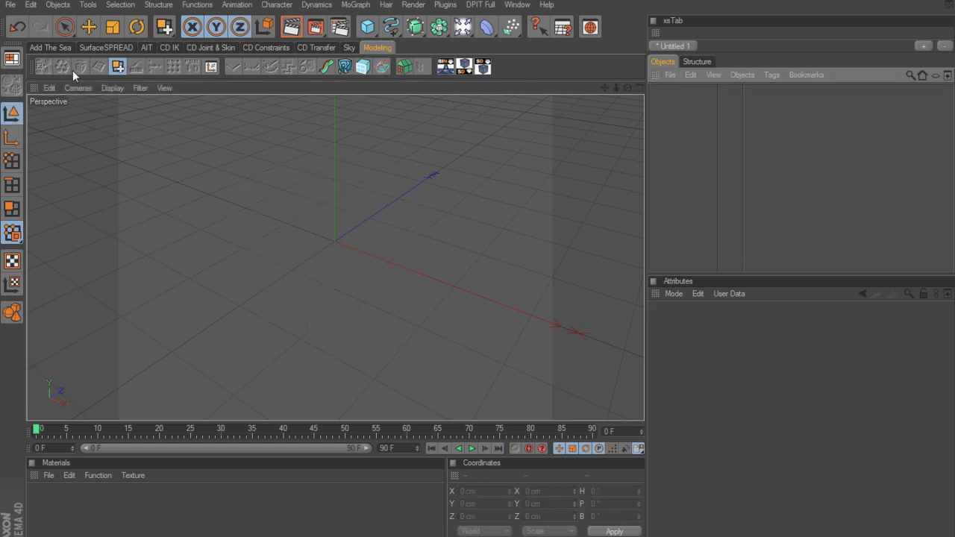
left_click(89, 27)
Add a new Cube primitive with the default size of 200 cm per side.
left_click(366, 32)
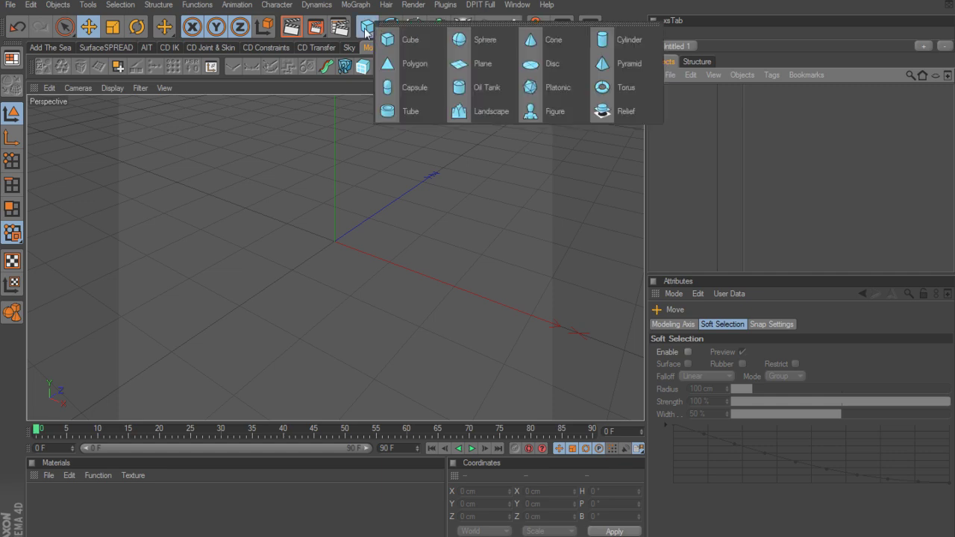
left_click(414, 40)
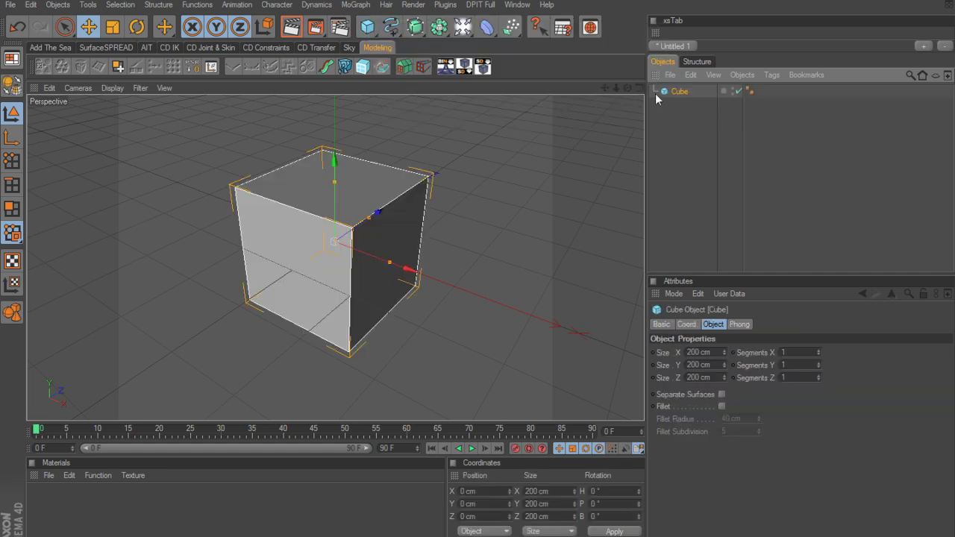
left_click_drag(630, 160, 563, 143, "alt")
Launch the Xplode plugin for the new cube and set its No of Parts to 25.
left_click(676, 94)
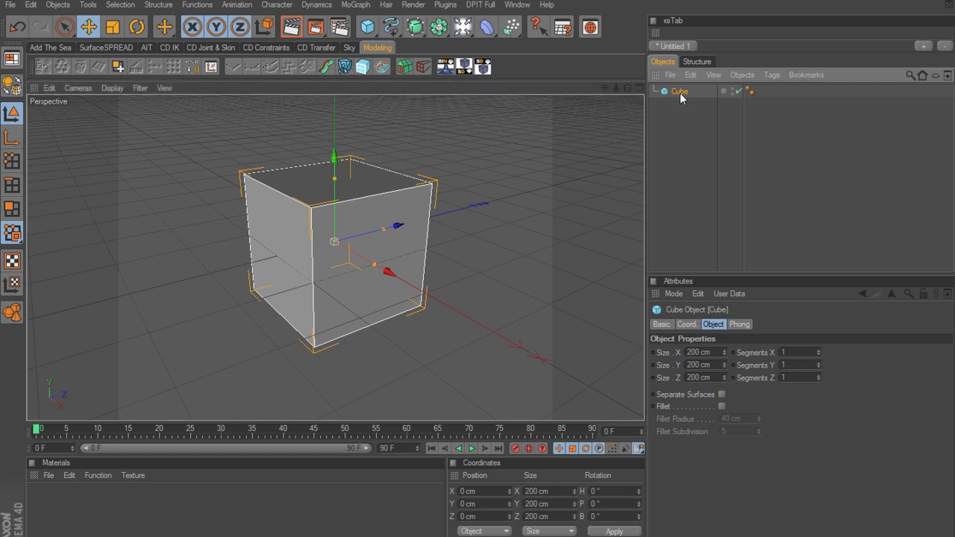
left_click(344, 67)
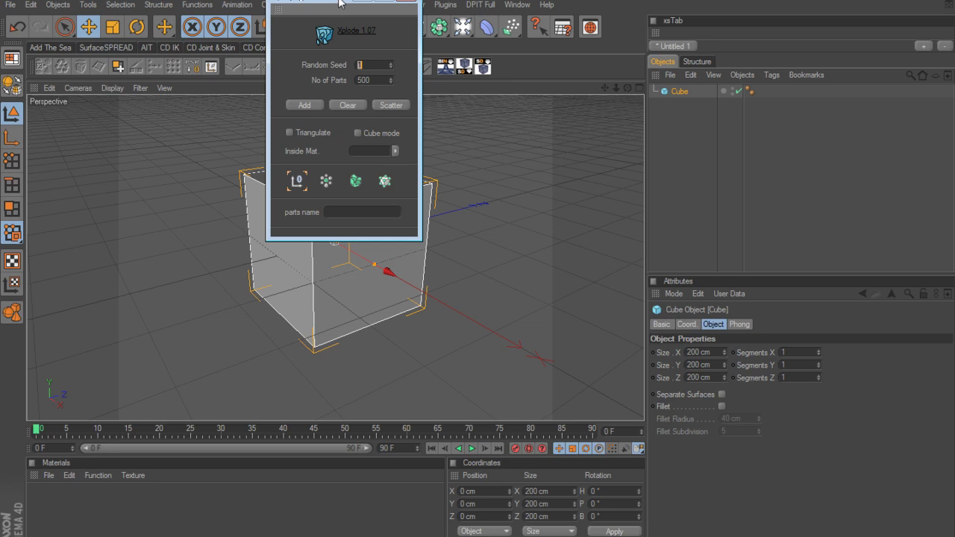
left_click_drag(339, 1, 112, 97)
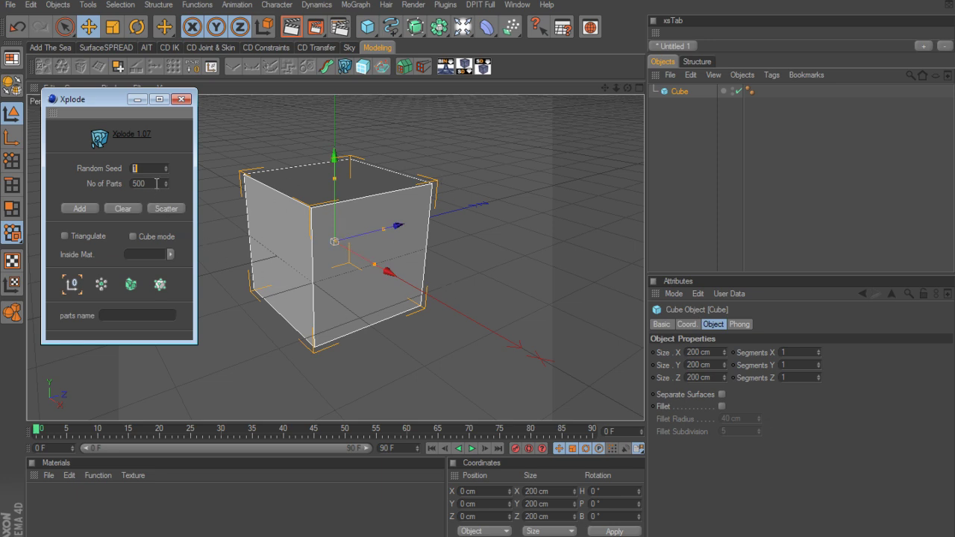
left_click_drag(156, 182, 132, 182)
type("25")
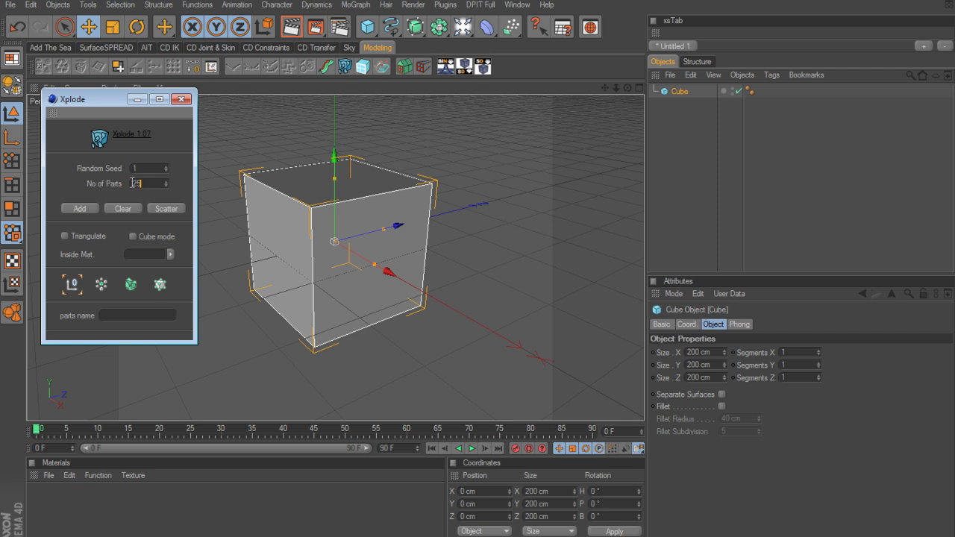
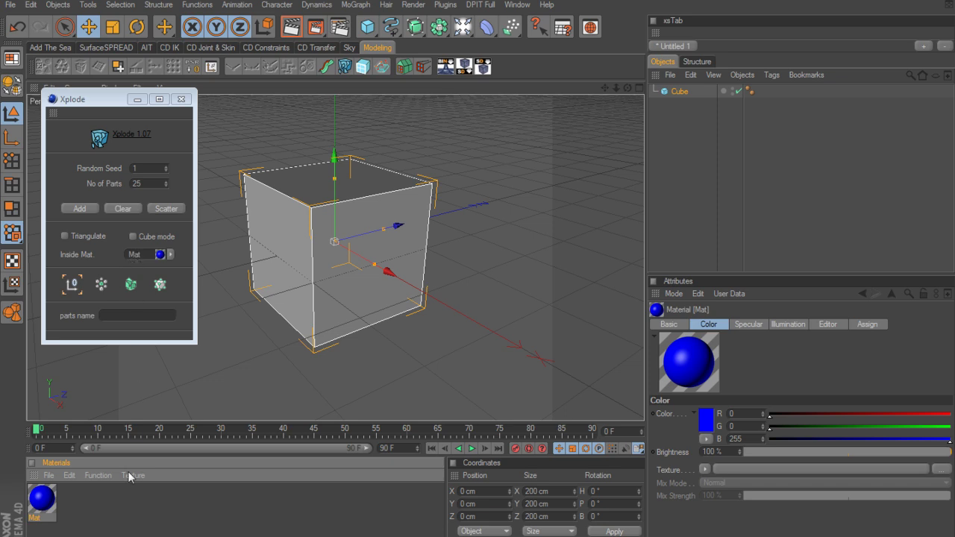
Create a second material coloured pure red (R 255, G 0, B 0) and apply it to the cube.
double_click(134, 515)
double_click(43, 508)
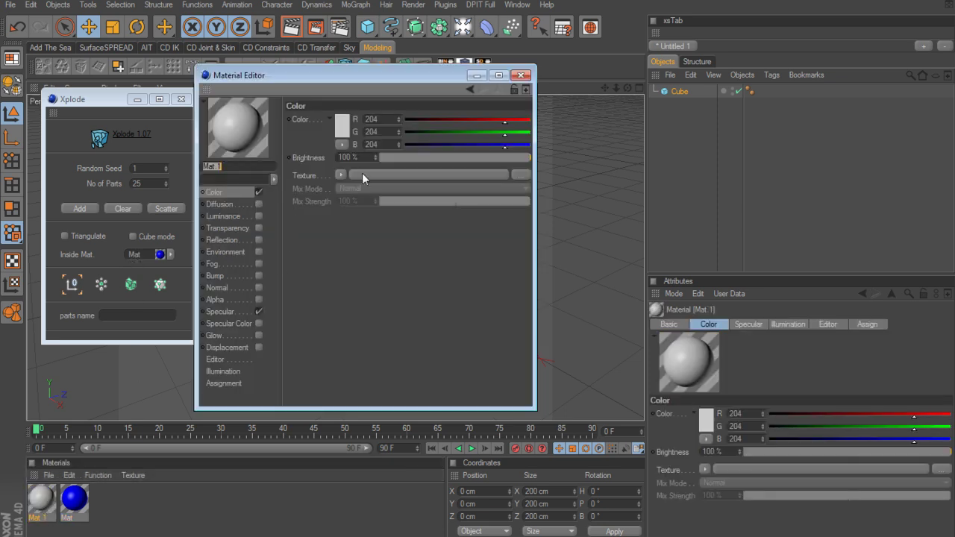
left_click_drag(502, 119, 553, 120)
left_click_drag(426, 131, 397, 133)
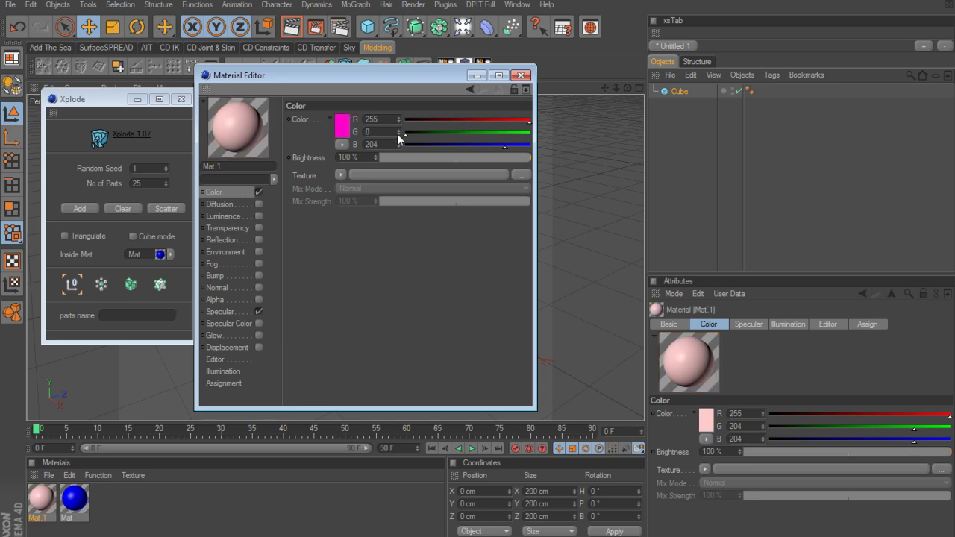
left_click(404, 144)
left_click(520, 75)
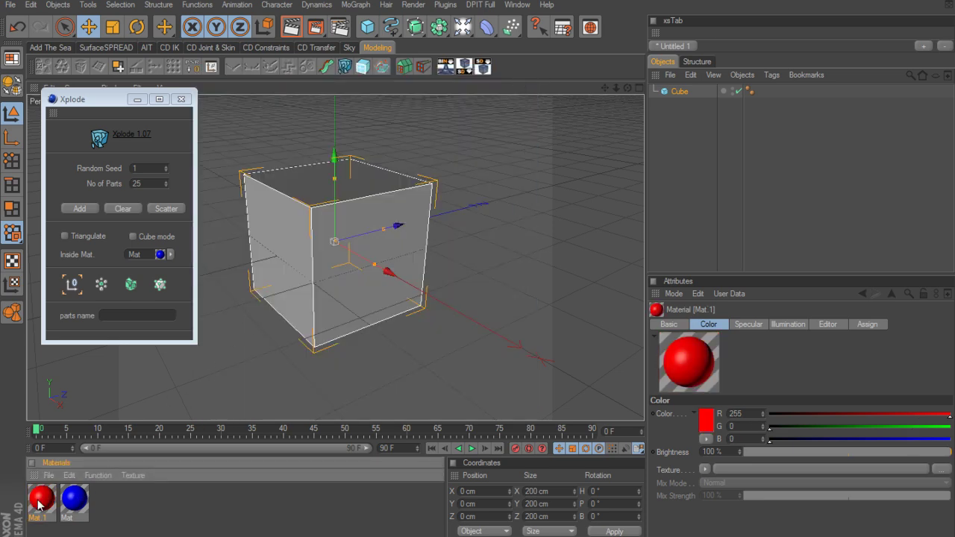
left_click_drag(39, 505, 679, 94)
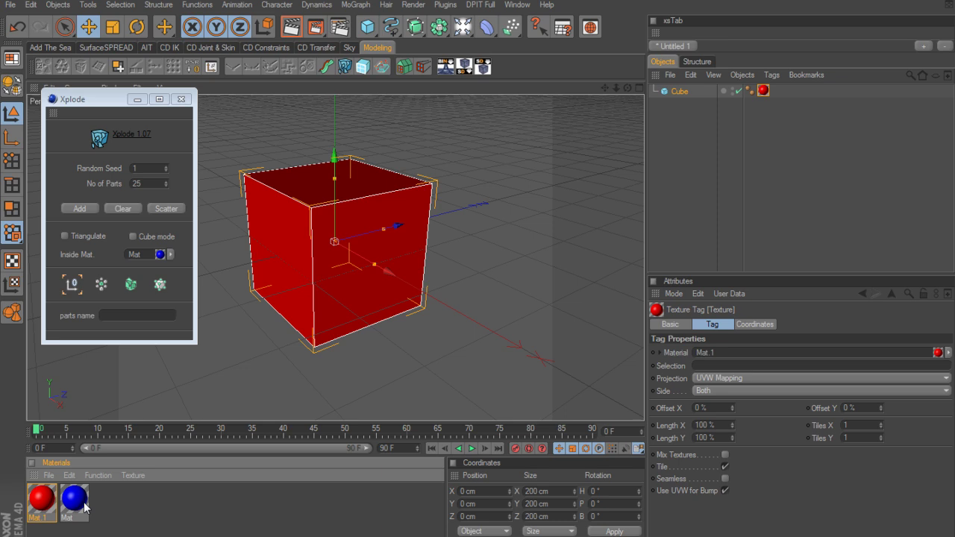
Choose a MoGraph Fracture object as the container for Xplode's parts and add the 25 break points to the cube.
left_click(131, 287)
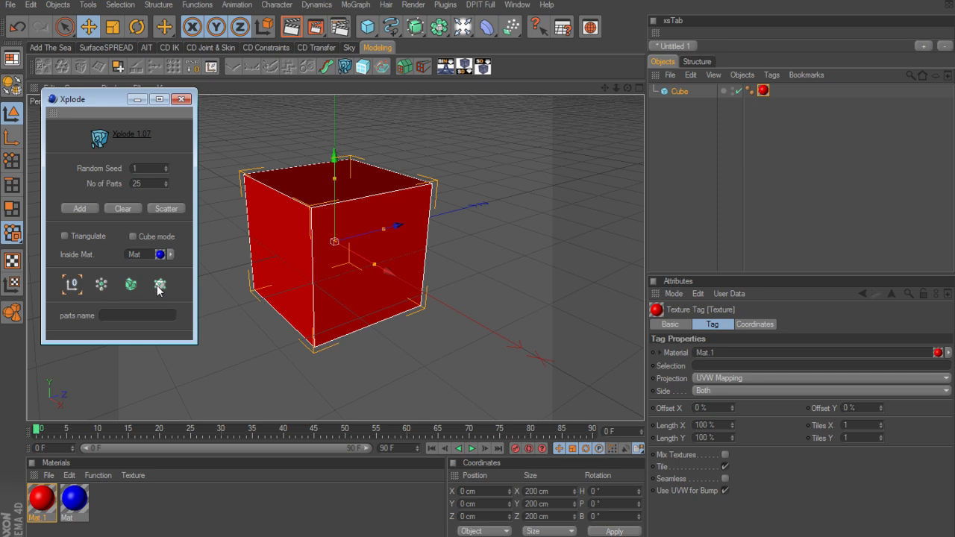
left_click(353, 6)
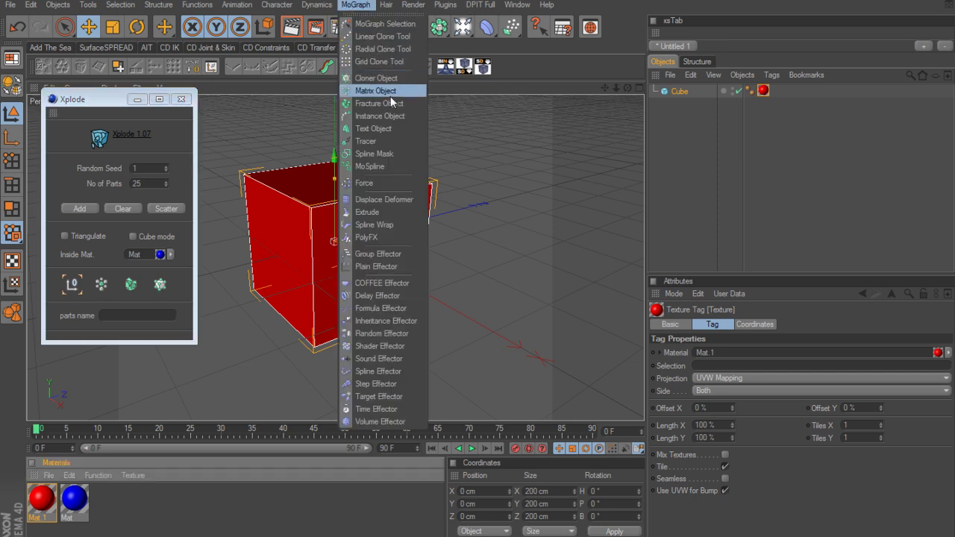
left_click(104, 286)
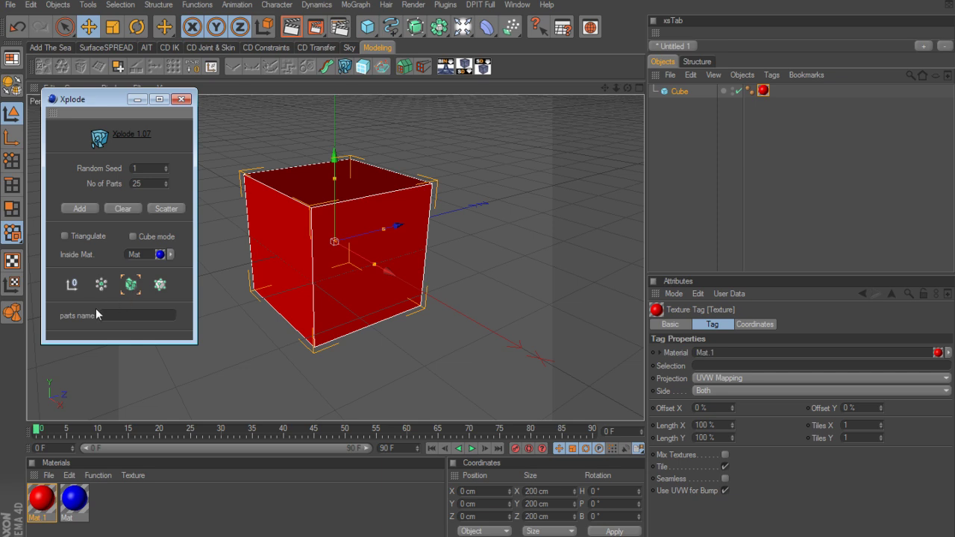
left_click(77, 209)
mouse_move(470, 333)
left_mouse_down("alt")
mouse_move(373, 319)
mouse_move(306, 343)
mouse_move(470, 332)
left_mouse_up("alt")
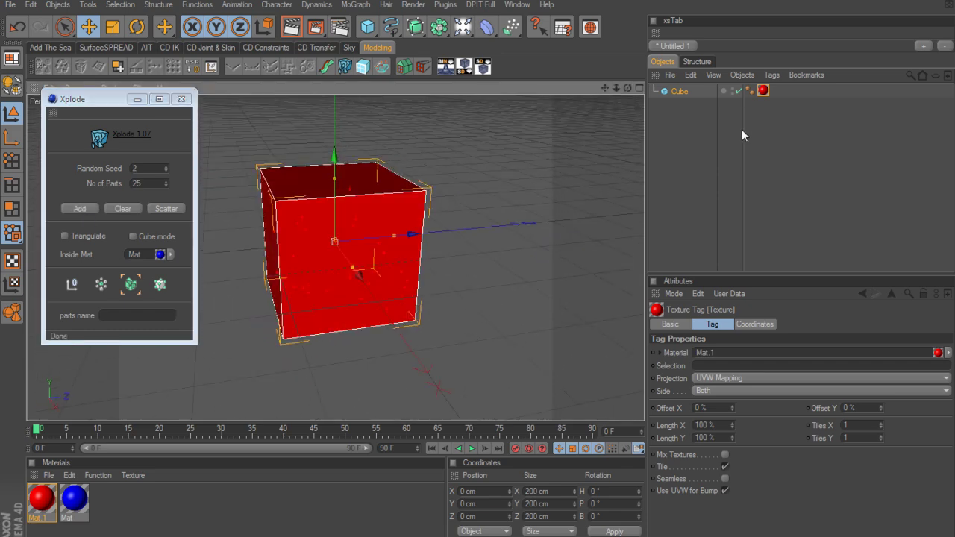
Hide the cube in the viewport to examine the distribution of the break points inside it, and show it again.
double_click(733, 88)
right_click_drag(506, 331, 545, 332, "alt")
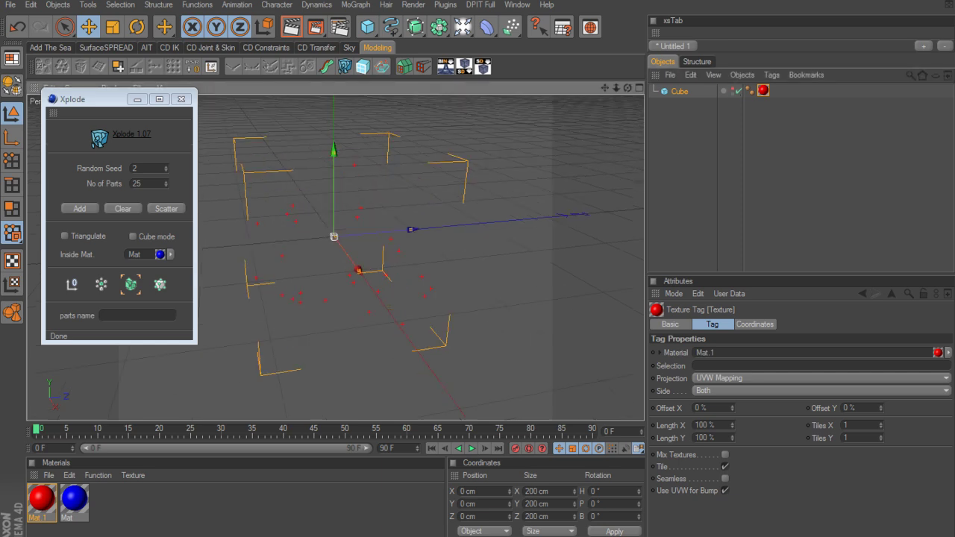
middle_click_drag(506, 332, 518, 343, "alt")
left_click_drag(506, 332, 540, 336, "alt")
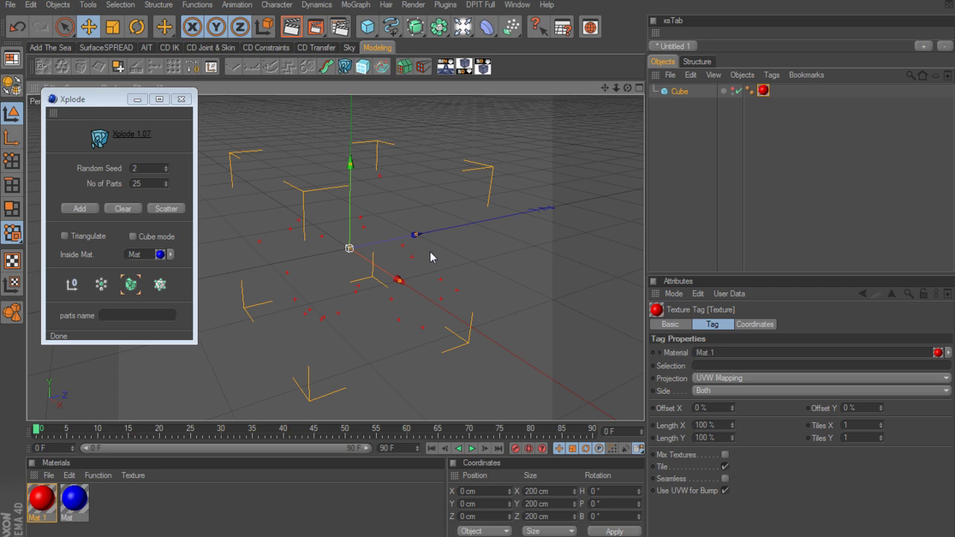
right_click_drag(503, 249, 440, 251, "alt")
left_click(730, 89)
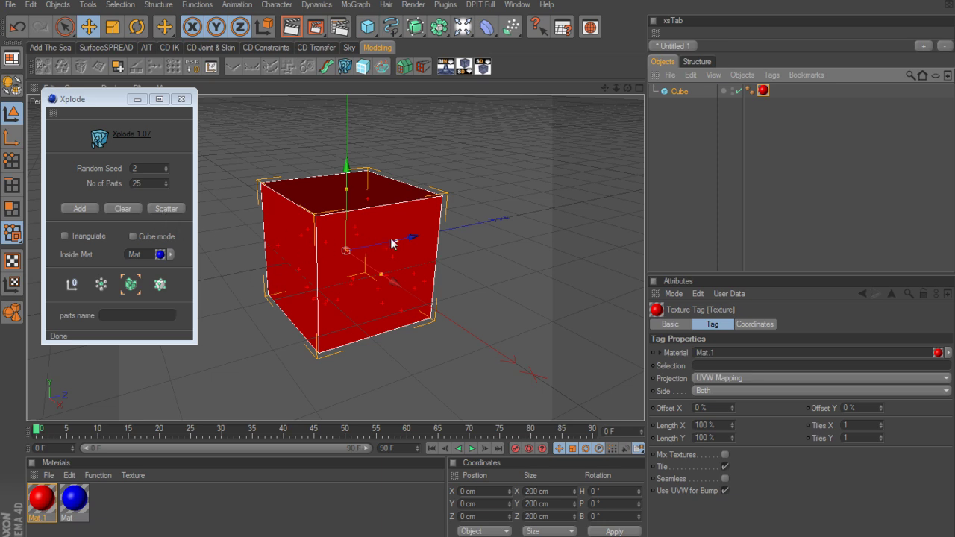
Break the cube into pieces with Xplode's Scatter and close the plugin.
left_click(165, 209)
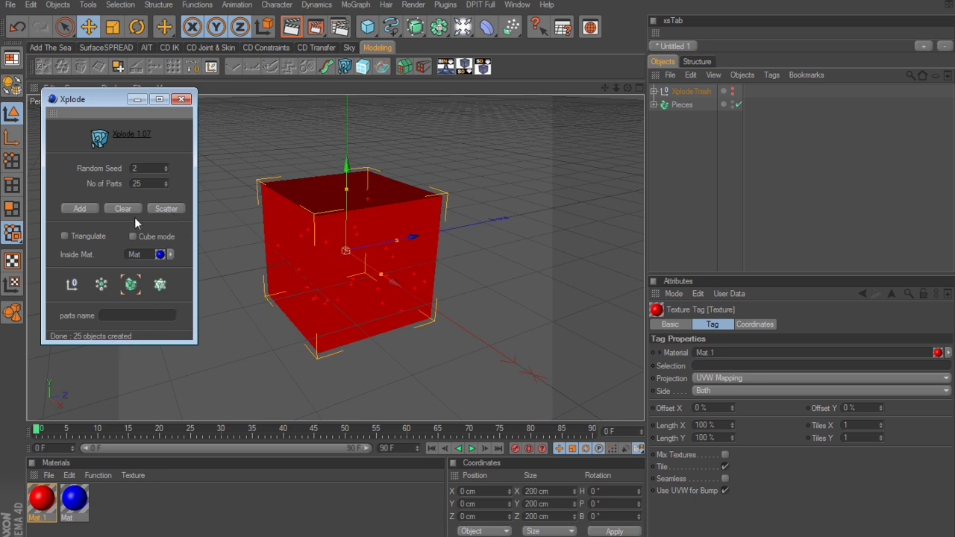
left_click(182, 99)
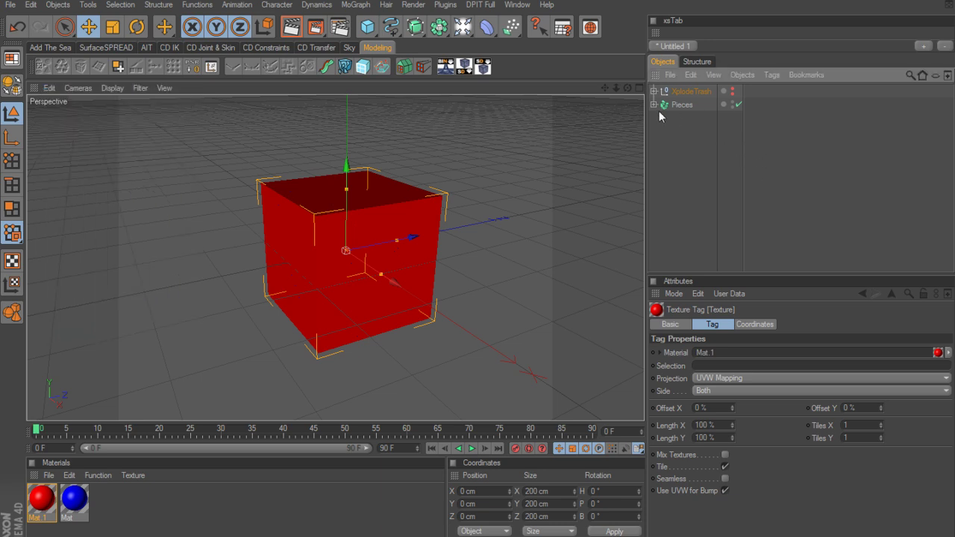
Expand the XplodeTrash group to check the original cube stored in it, and collapse it again.
left_click(653, 91)
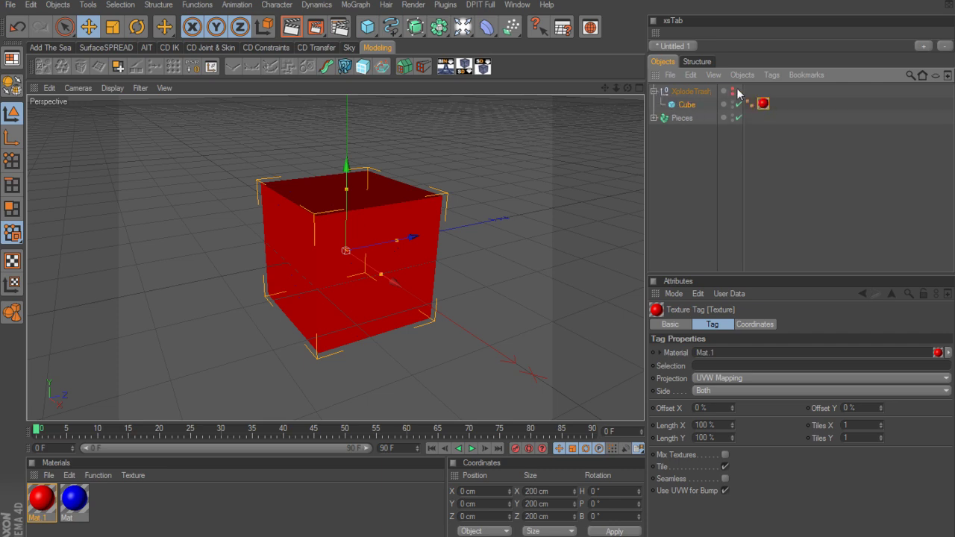
left_click(654, 91)
left_click(654, 91)
left_click(653, 91)
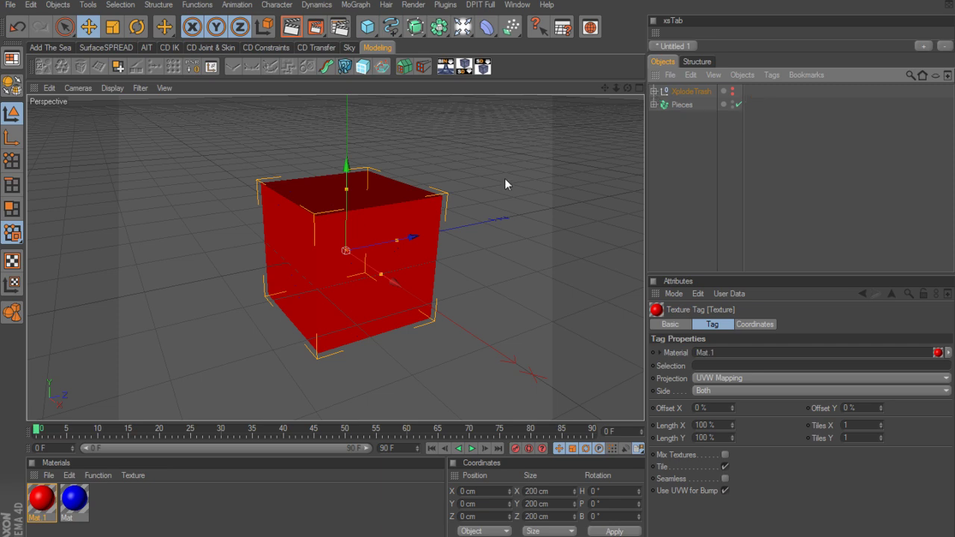
Expand and select the Pieces Fracture object, and examine its fragments and the fracture lines around the cube.
left_click(654, 105)
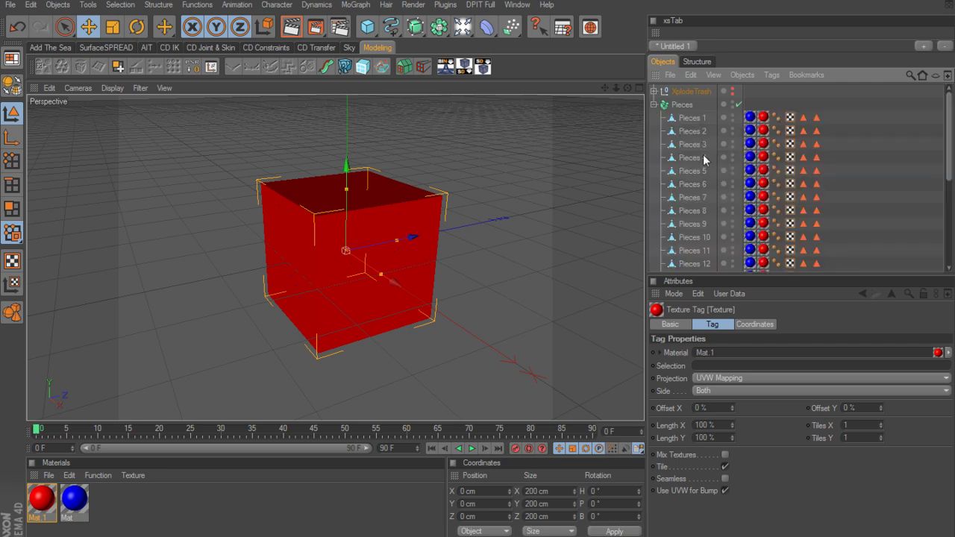
left_click(683, 105)
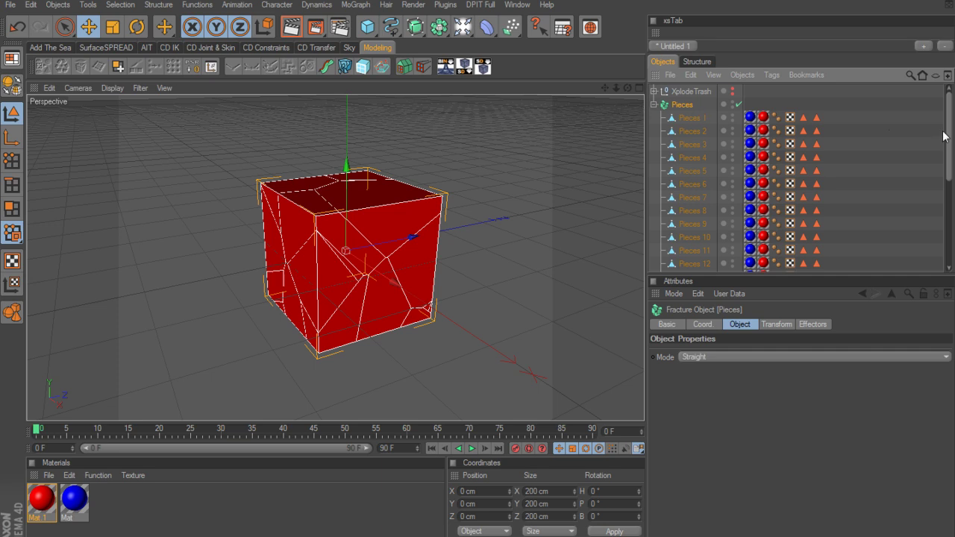
mouse_move(949, 130)
left_mouse_down()
mouse_move(949, 215)
mouse_move(947, 127)
left_mouse_up()
left_click_drag(448, 224, 634, 208, "alt")
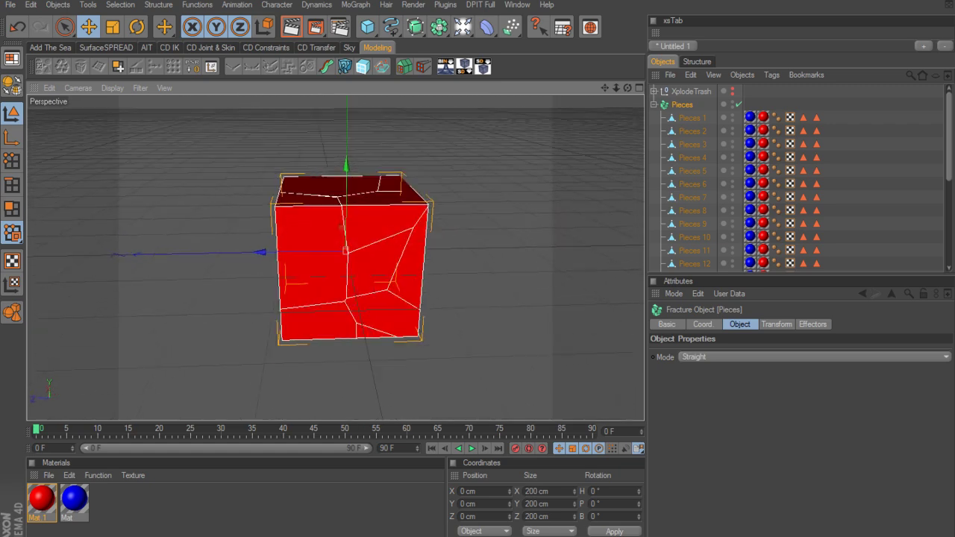
left_click_drag(559, 172, 496, 315, "alt")
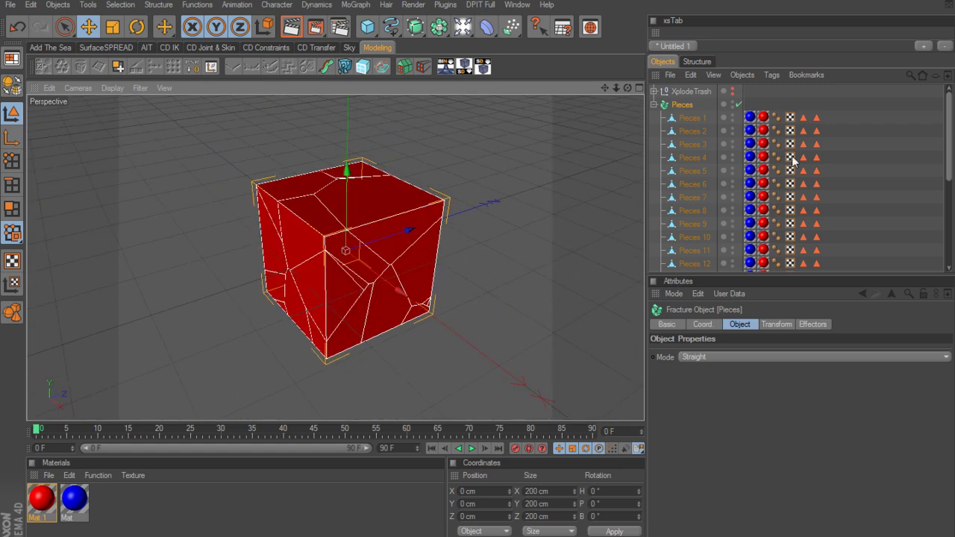
Disable the Pieces Fracture object and pull the Pieces 9 fragment out of the cube along Z to examine its inner faces.
left_click(740, 105)
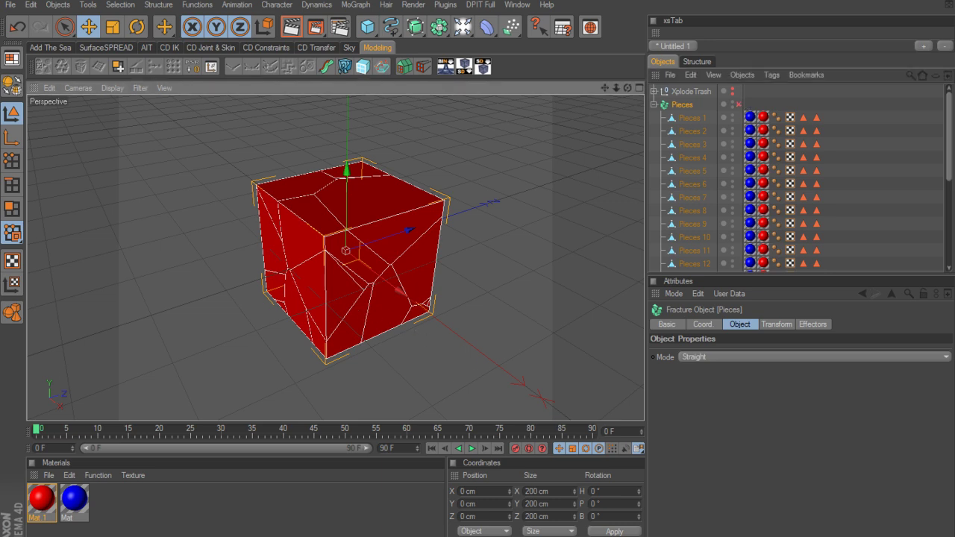
left_click_drag(440, 332, 426, 339, "alt")
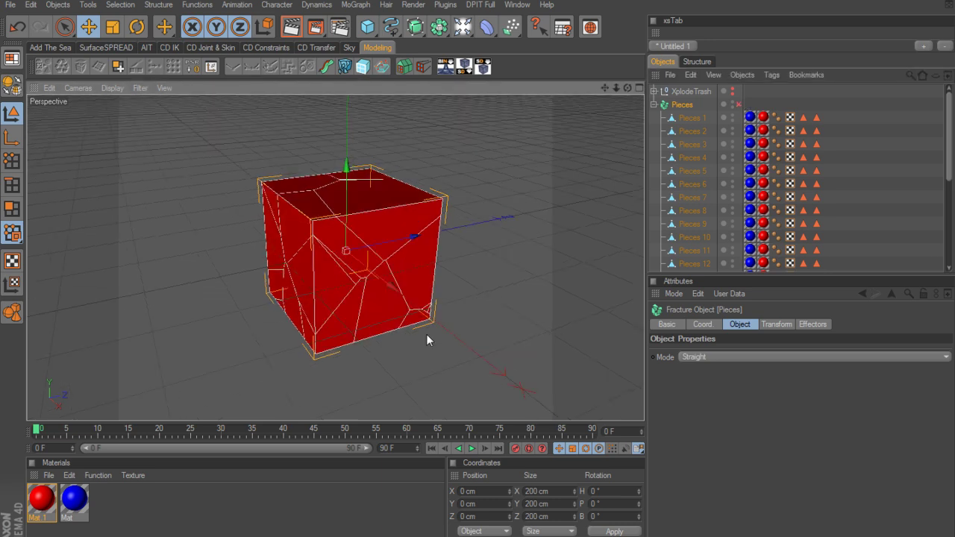
left_click(296, 225)
scroll(473, 290, "up", 5)
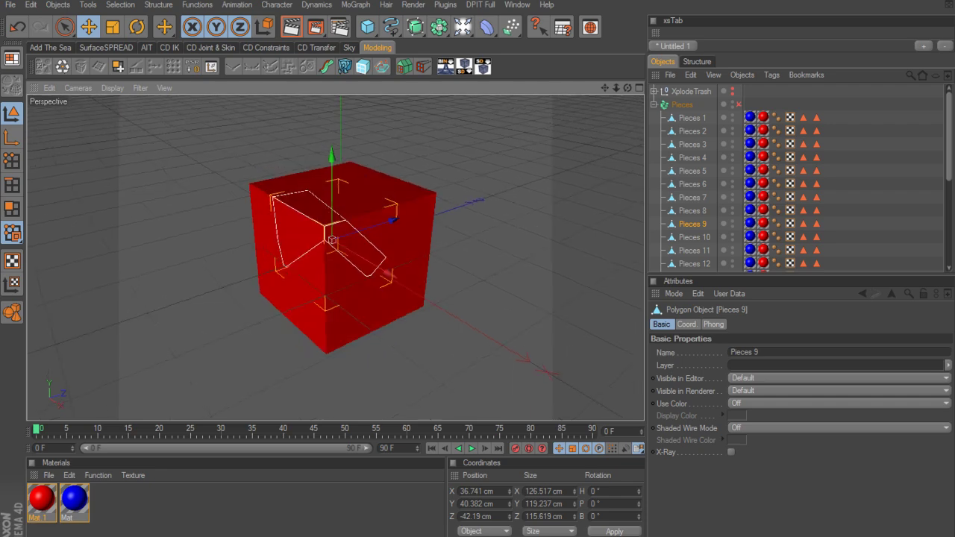
left_click_drag(478, 284, 235, 234, "alt")
left_click_drag(416, 233, 481, 287, "alt")
left_click_drag(366, 242, 388, 158, "alt")
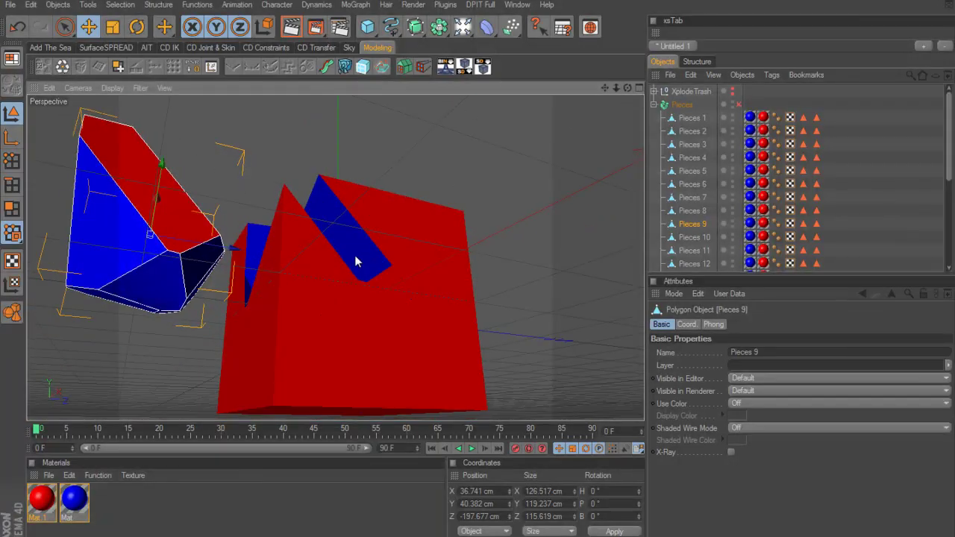
left_click_drag(156, 276, 127, 279, "alt")
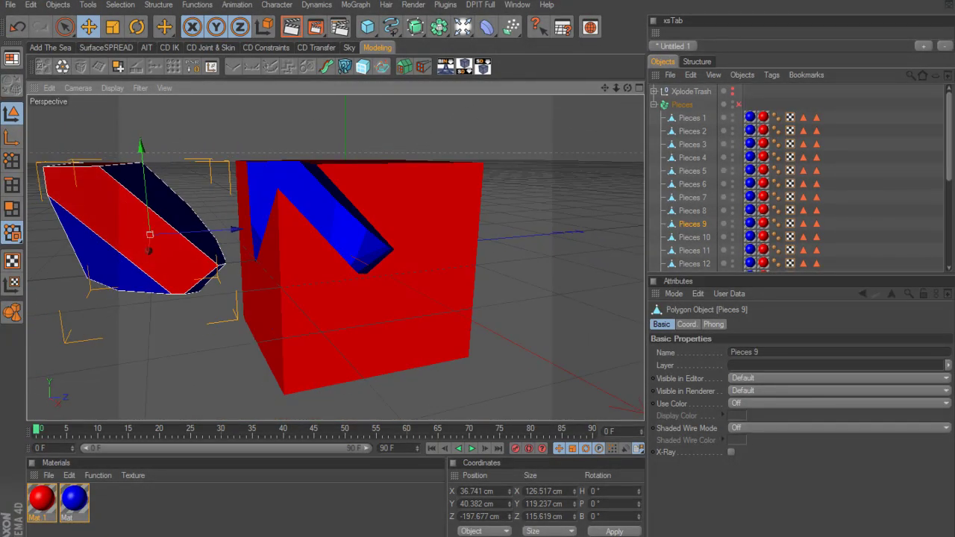
Undo the fragment's move, then collapse the Pieces group and re-enable its Fracture object.
key("ctrl+z")
left_click_drag(397, 229, 356, 269, "alt")
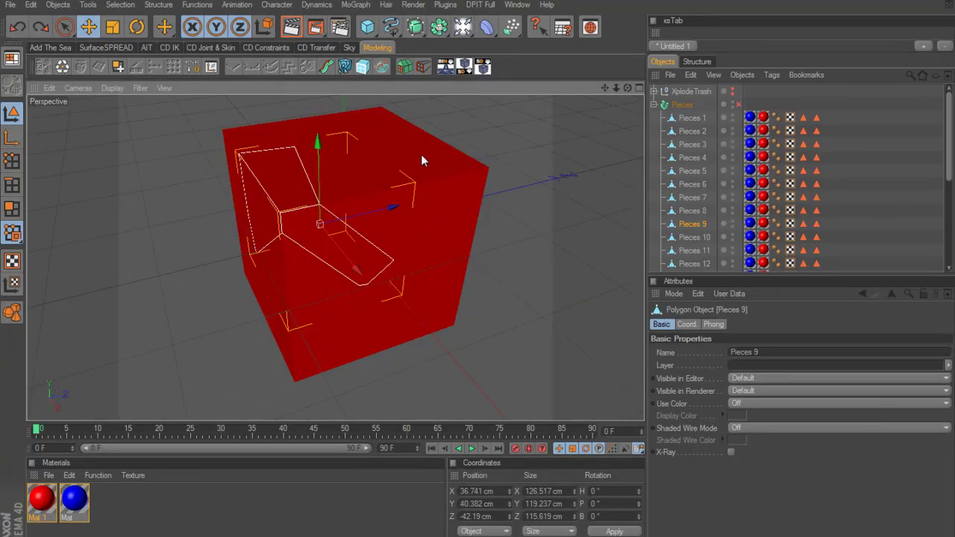
left_click(653, 105)
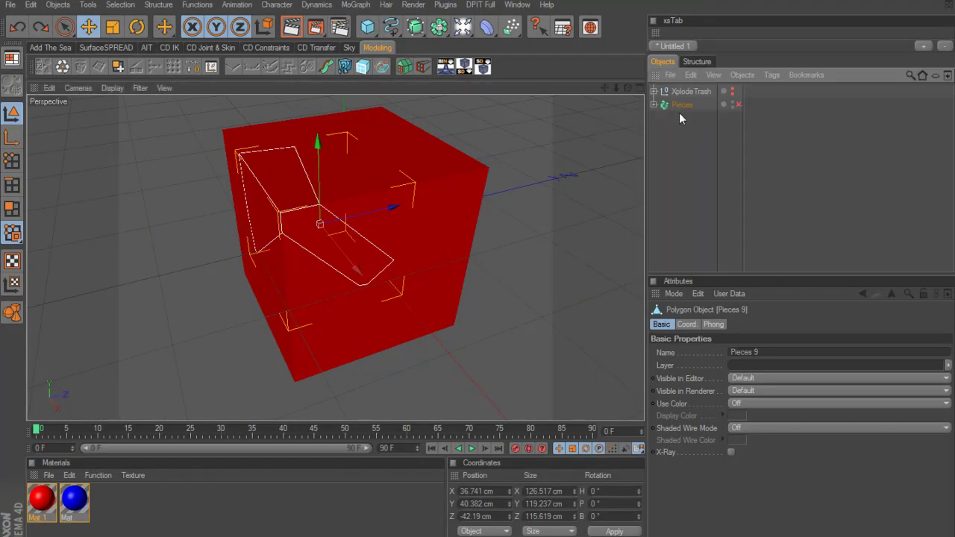
left_click(738, 105)
Raise the whole Pieces object along Y to about 552 cm.
scroll(500, 239, "down", 5)
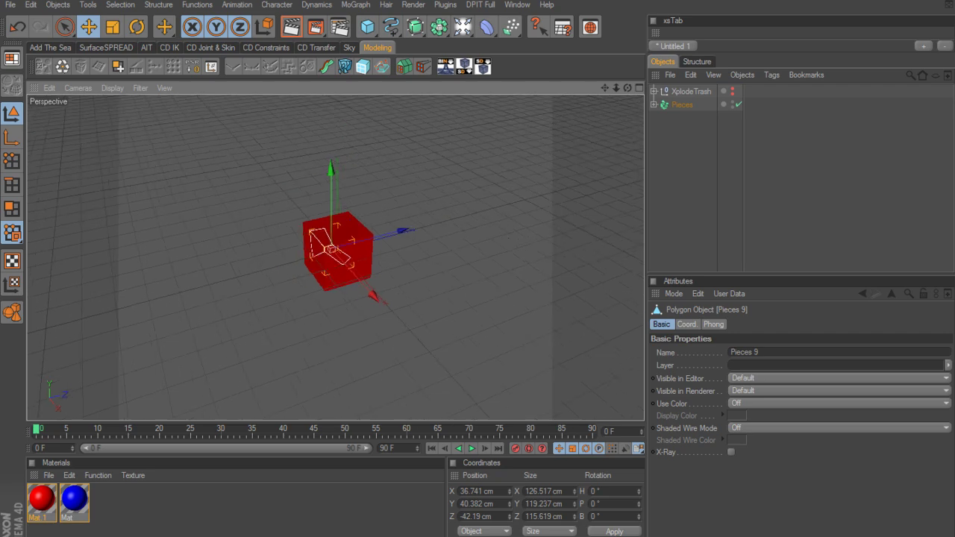
left_click(689, 105)
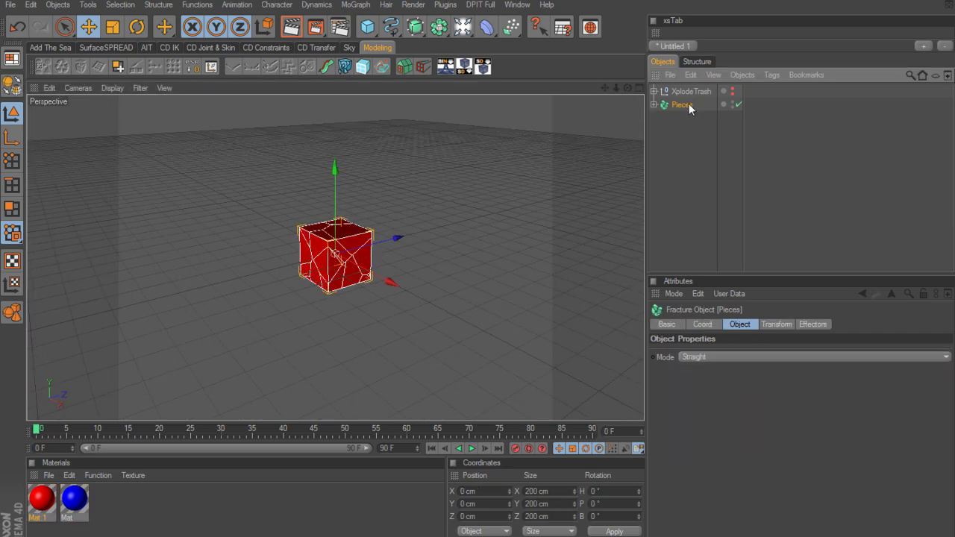
left_click_drag(336, 170, 335, 38)
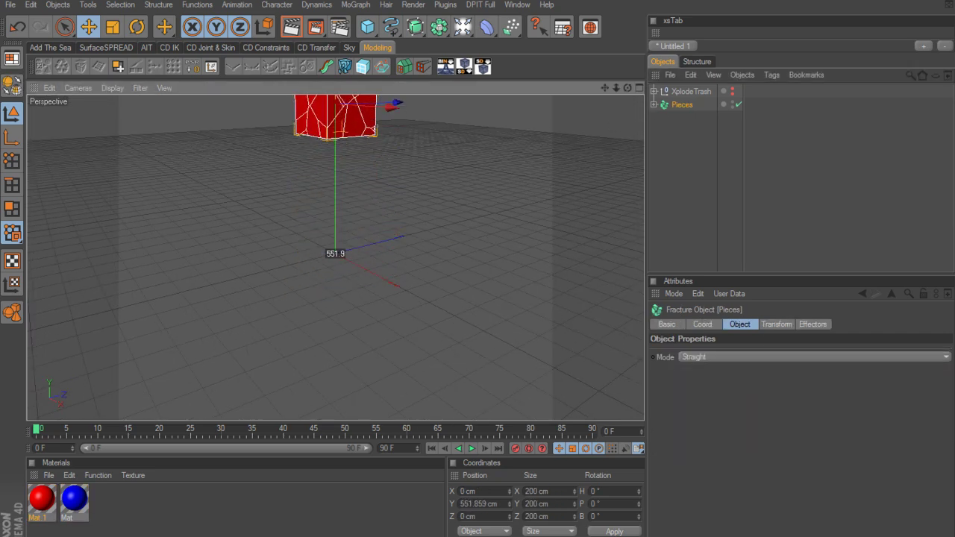
Add a MoGraph Rigid Body tag to the Pieces object.
right_click(682, 109)
left_click(678, 109)
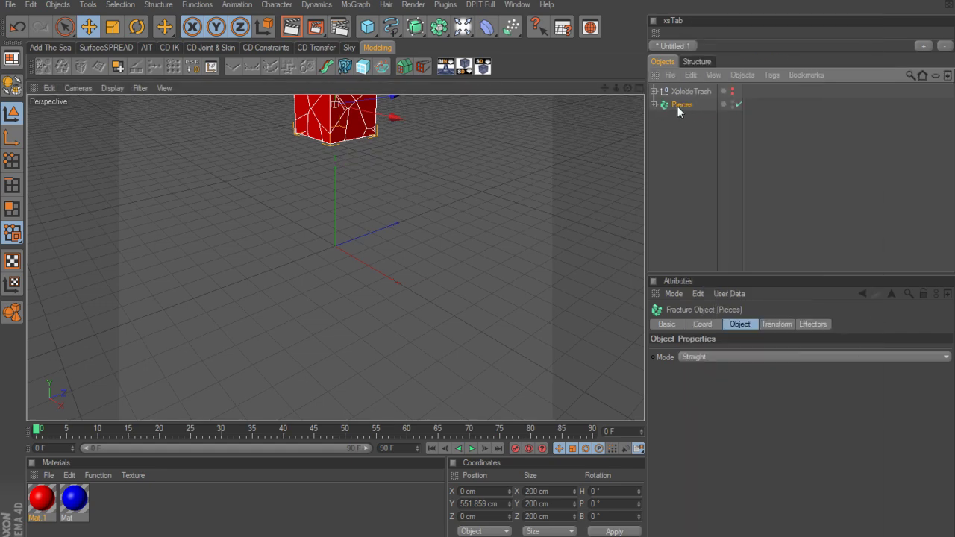
right_click(680, 109)
mouse_move(728, 172)
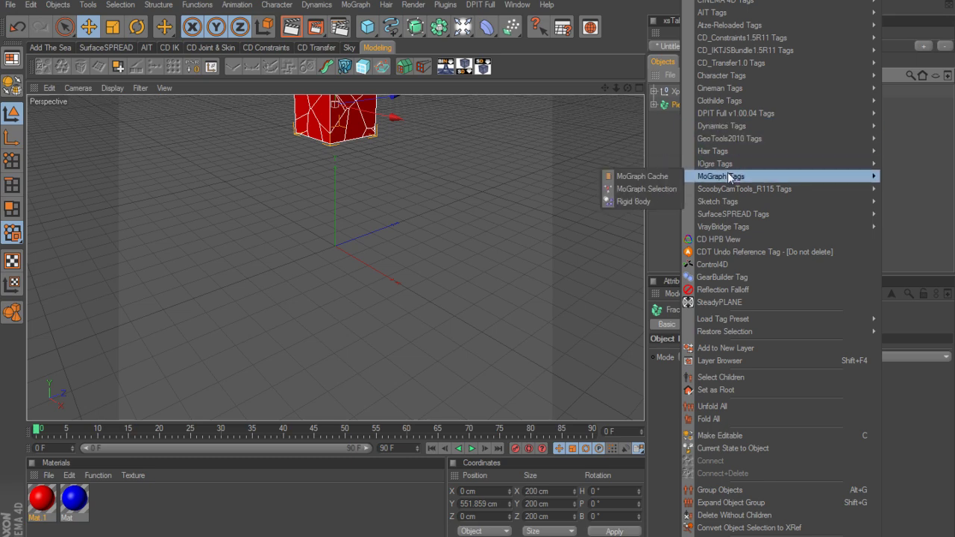
left_click(633, 202)
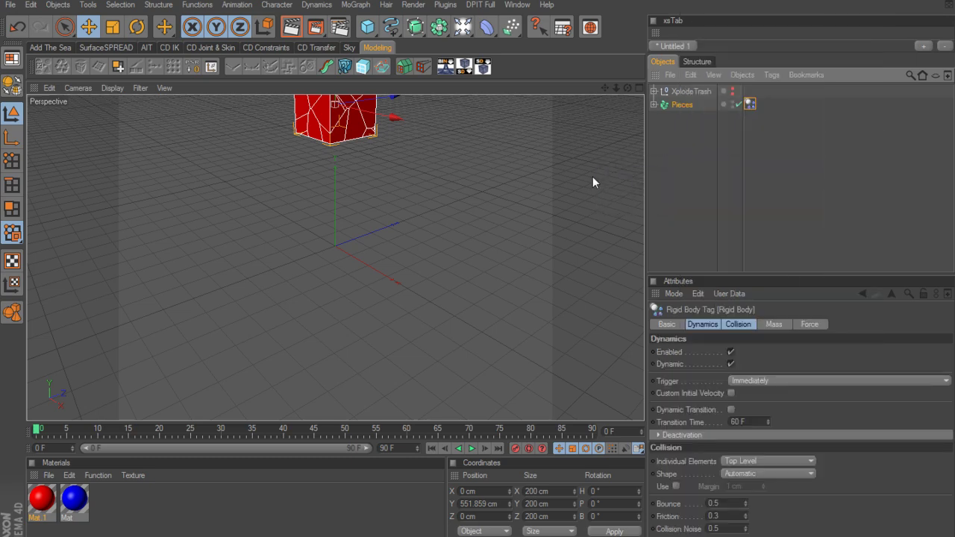
Add a cube beneath the raised pieces and resize it into a flat floor of about 3159 × 16 × 3189 cm.
scroll(592, 176, "down", 3)
middle_click_drag(592, 177, 592, 225, "alt")
left_click(374, 30)
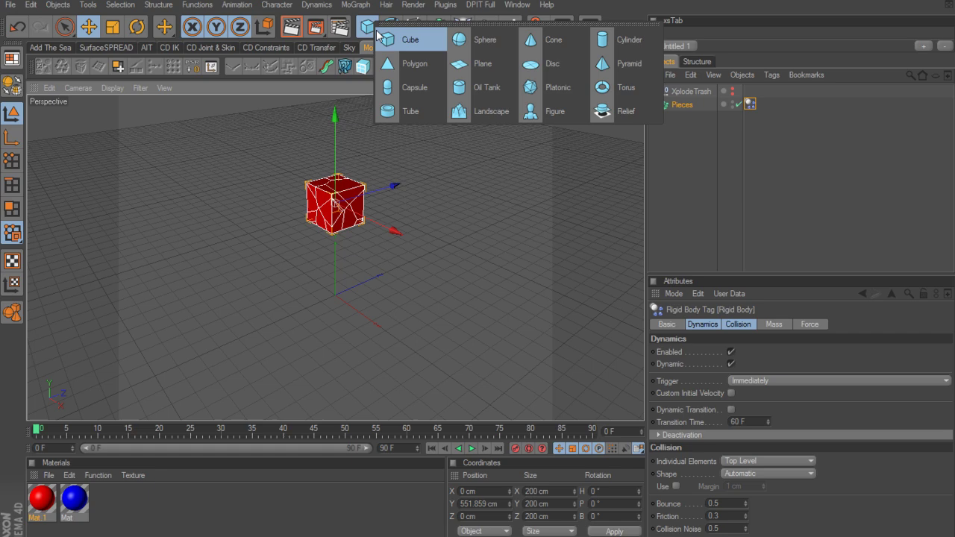
left_click(407, 40)
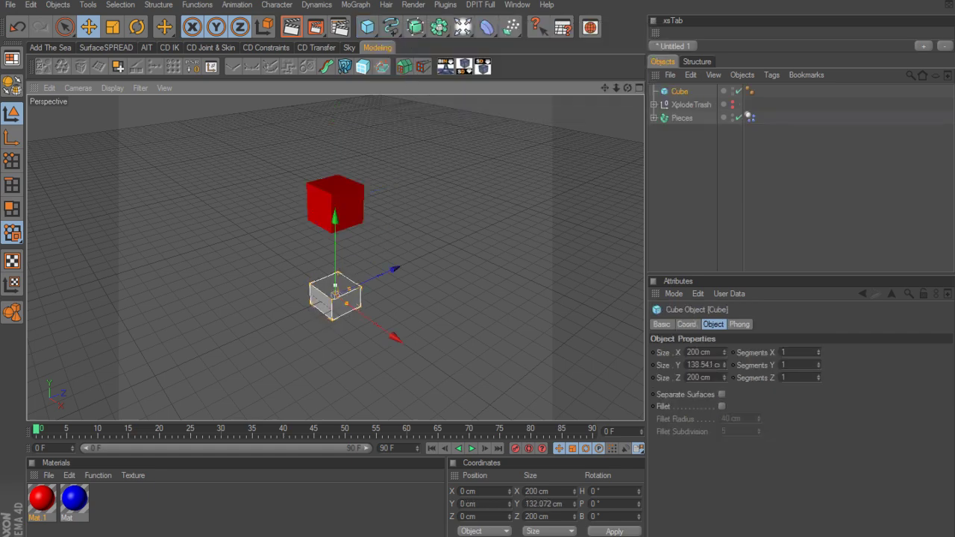
left_click_drag(335, 285, 378, 331)
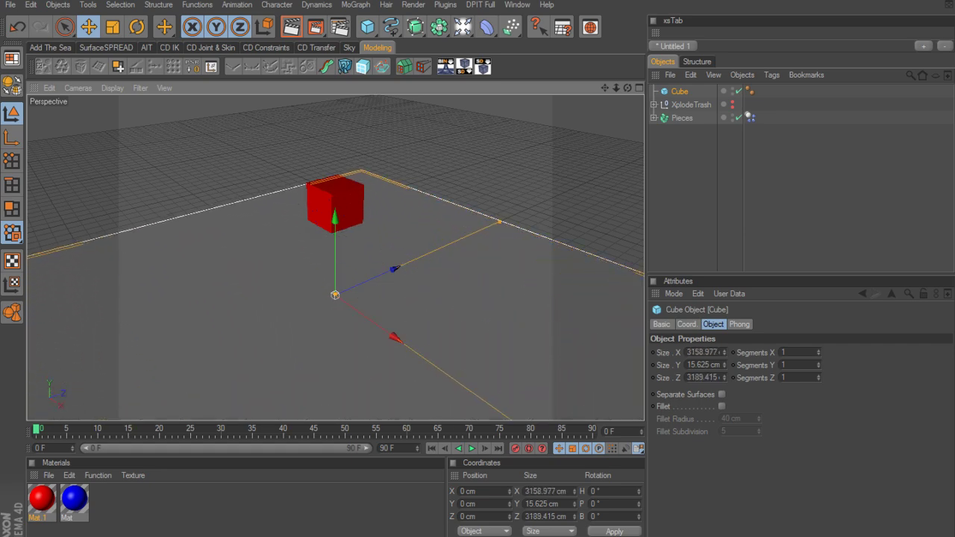
Add a MoGraph Rigid Body tag to the floor cube and clear the selection.
right_click(685, 92)
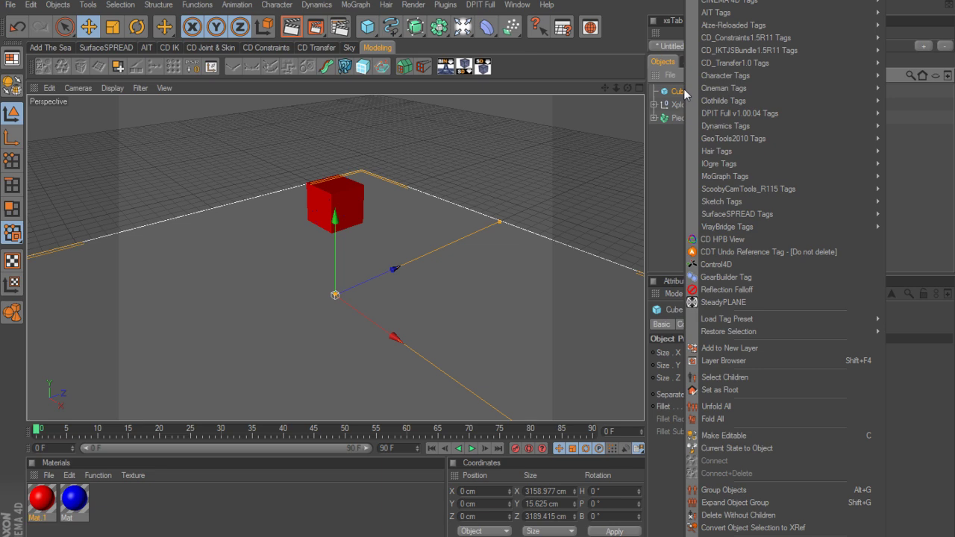
left_click(676, 130)
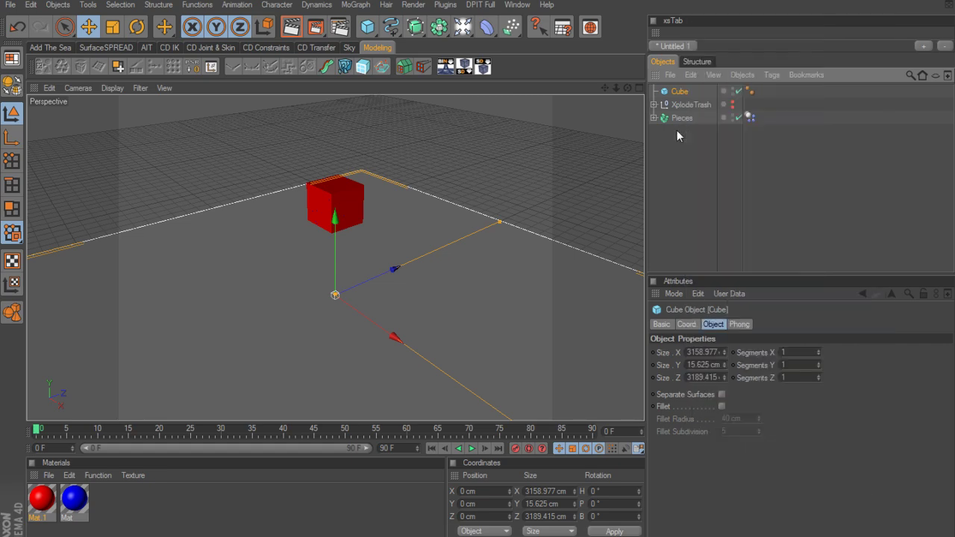
right_click(683, 93)
mouse_move(739, 169)
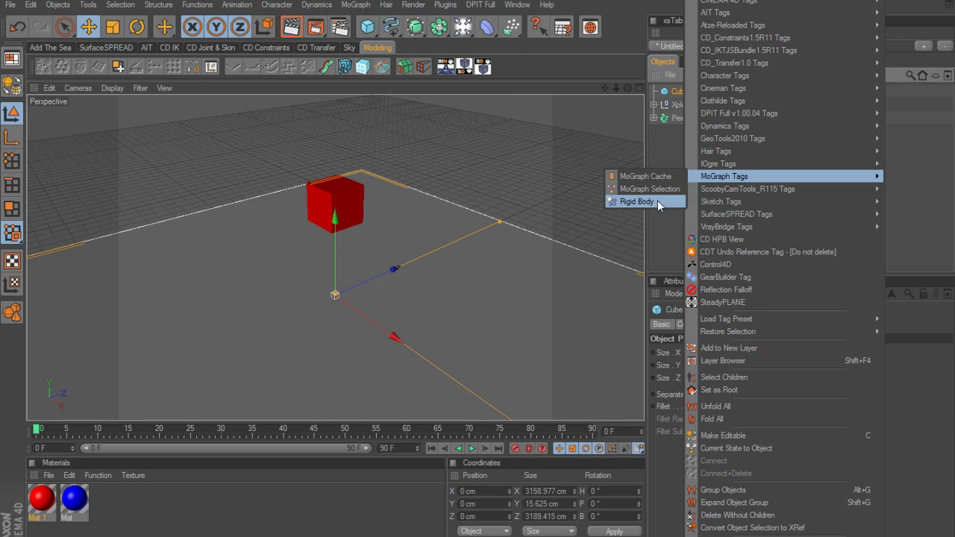
left_click(657, 200)
left_click(778, 202)
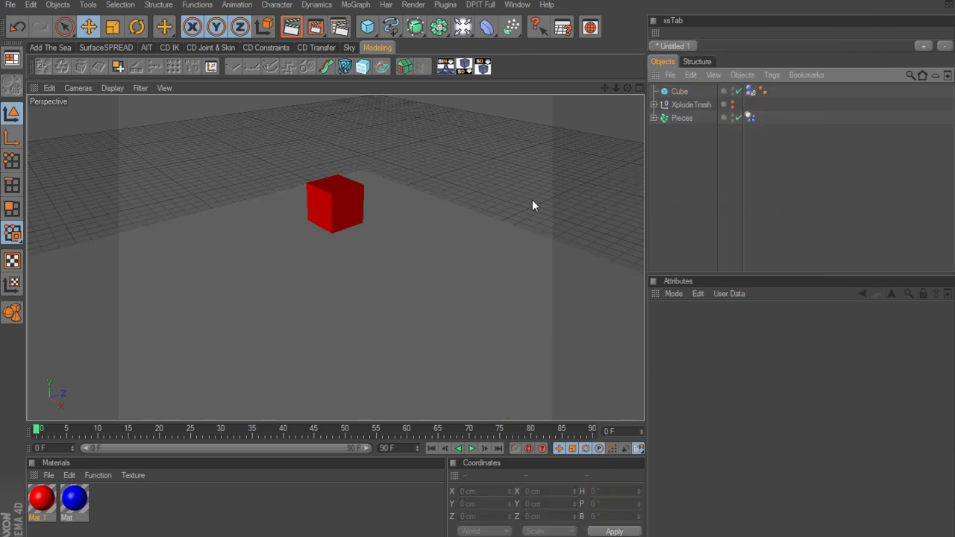
Extend the end of the animation timeline to 300 frames.
left_click_drag(531, 233, 534, 173, "alt")
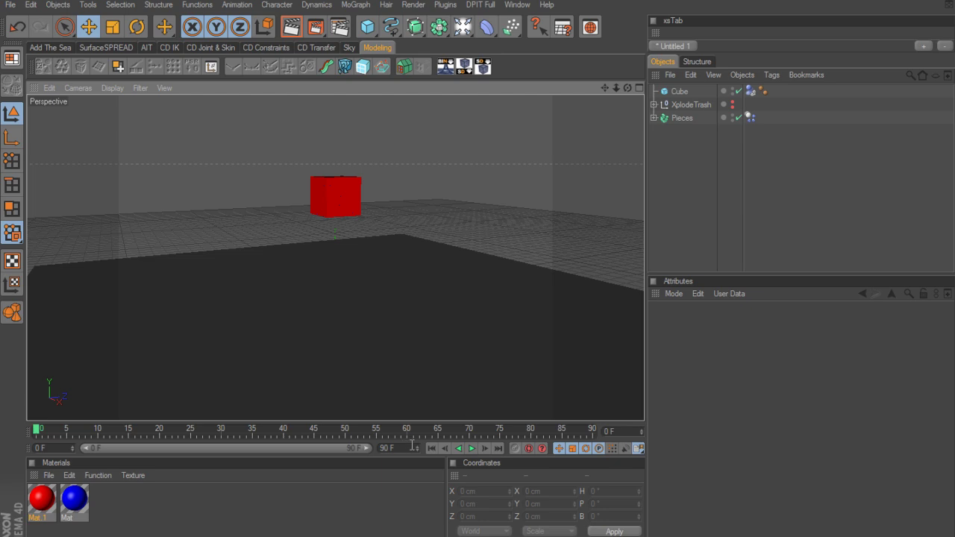
left_click_drag(411, 446, 365, 448)
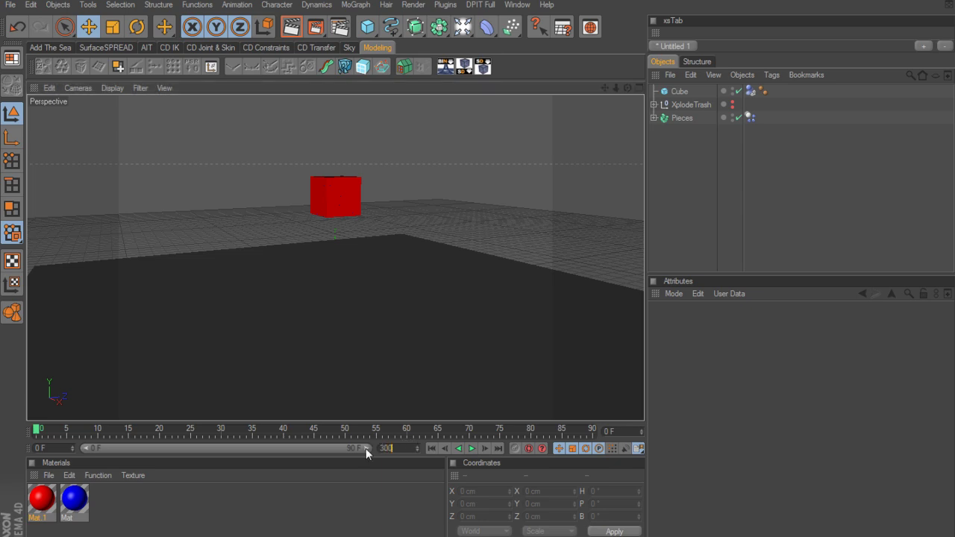
key("Return")
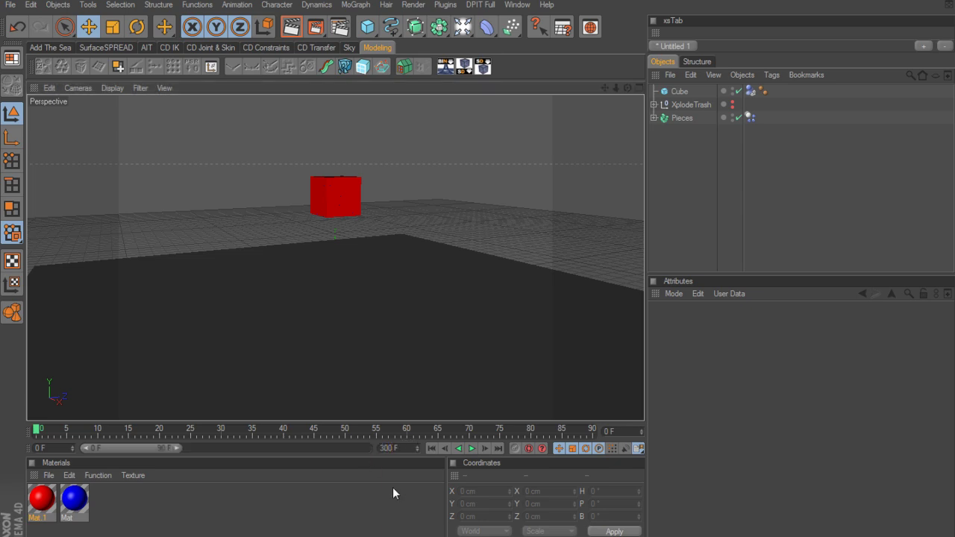
Play the simulation to watch the pieces hit the floor, stop it and return to the first frame.
left_click(470, 448)
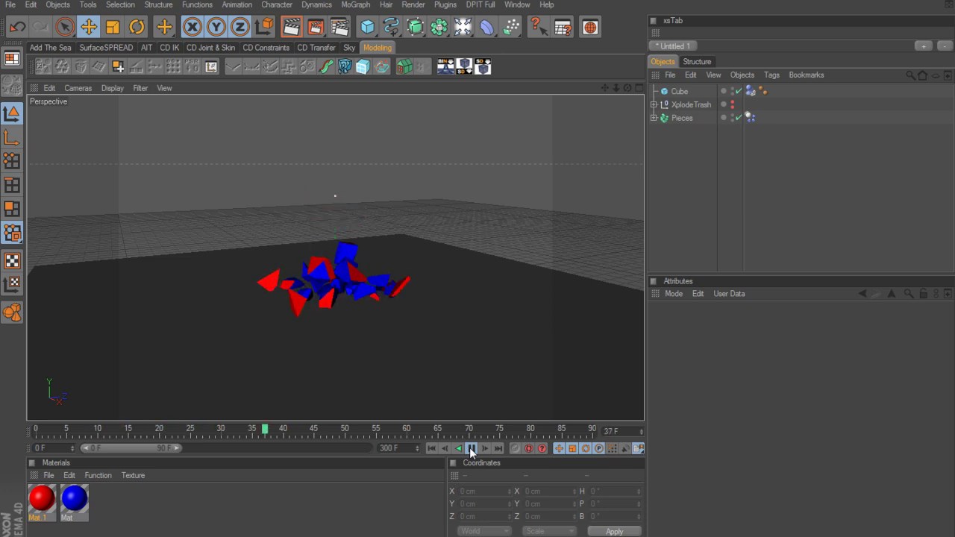
left_click(470, 449)
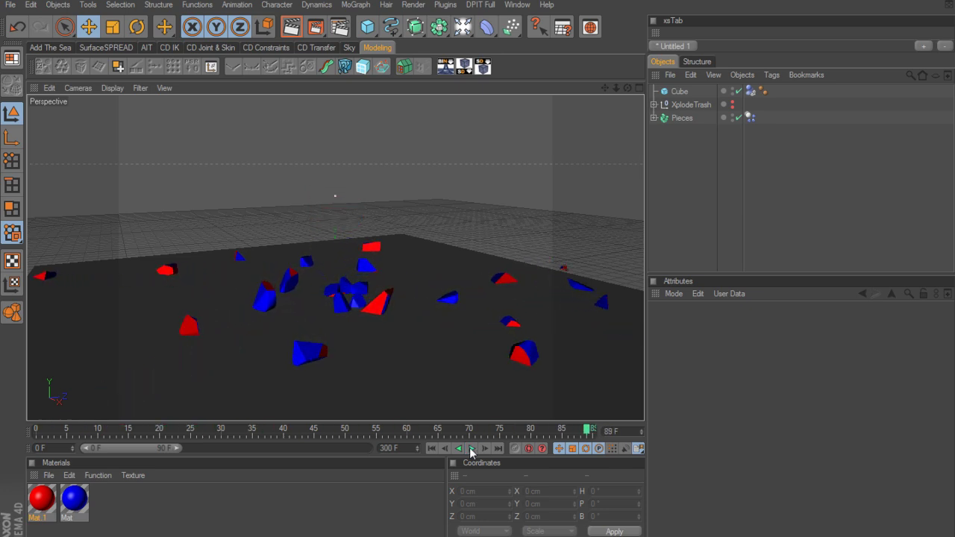
left_click(431, 448)
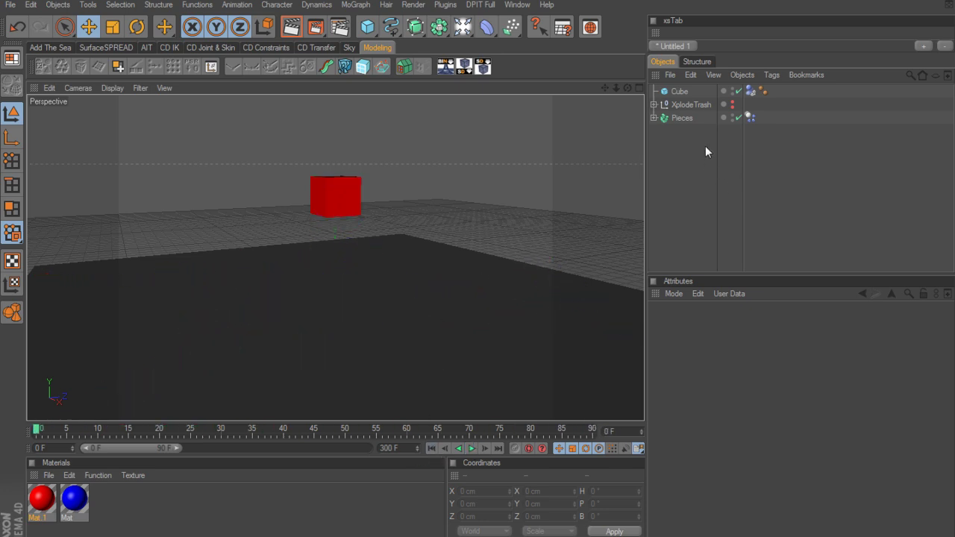
Set the Friction to 1 on the Rigid Body tags of both the floor cube and the Pieces object.
left_click(751, 91)
left_click(751, 117, "ctrl")
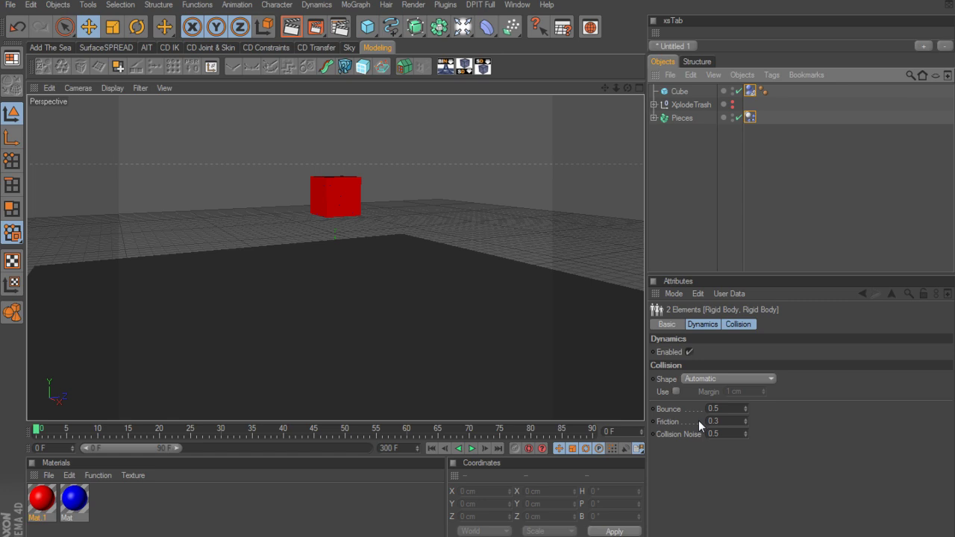
left_click_drag(727, 421, 697, 408)
type("1")
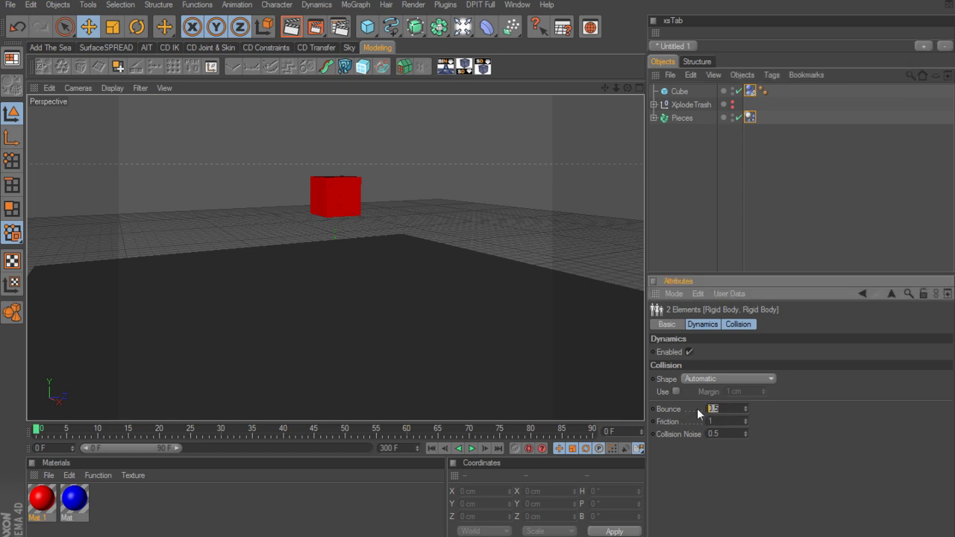
key("Return")
left_click(825, 209)
Play the simulation with the new collision settings, examining the pile of fragments up close, and replay it from the start.
left_click(471, 448)
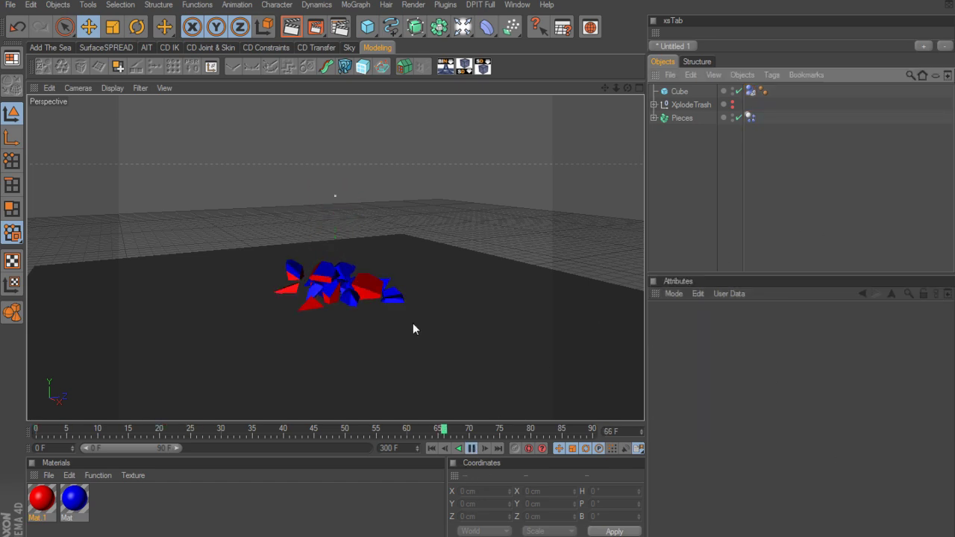
left_click_drag(414, 328, 462, 388, "alt")
right_click_drag(463, 388, 522, 455, "alt")
left_click_drag(522, 455, 534, 439, "alt")
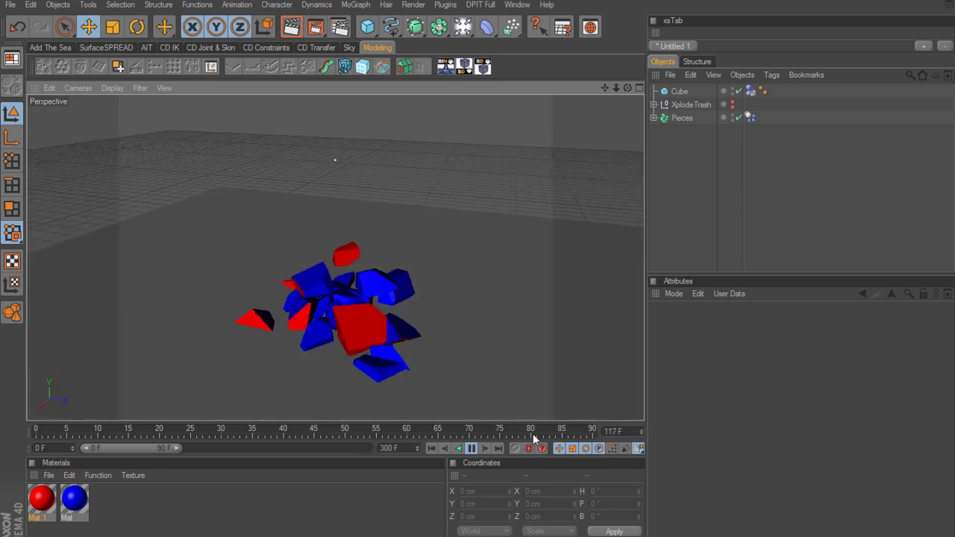
left_click(429, 448)
left_click(472, 447)
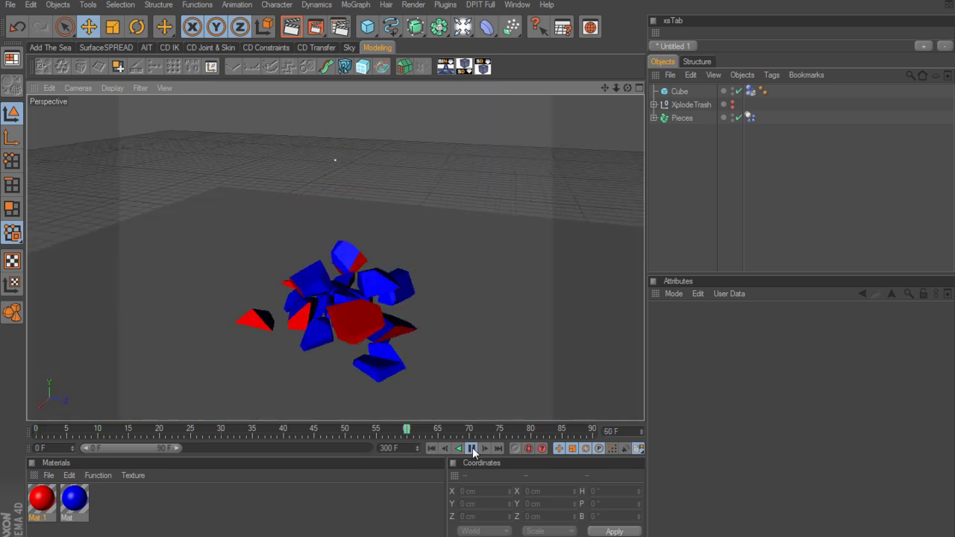
left_click(472, 448)
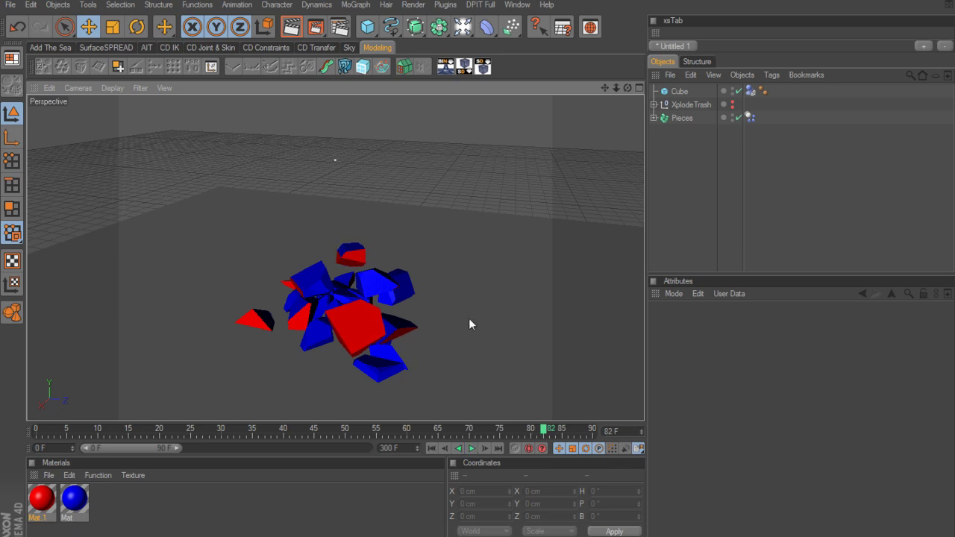